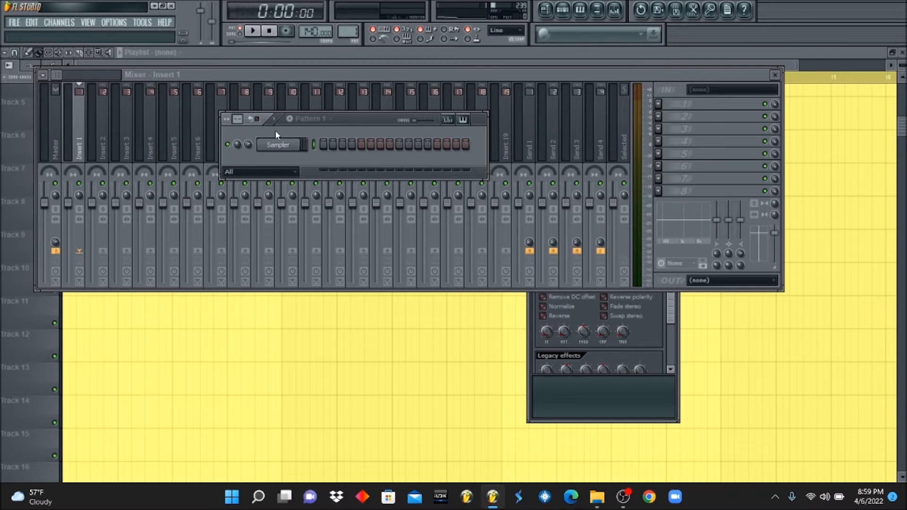
Replace the Sampler channel with the Nexus plugin and bring its window fully into view
{"action": "right_click", "coordinate": [279, 147]}
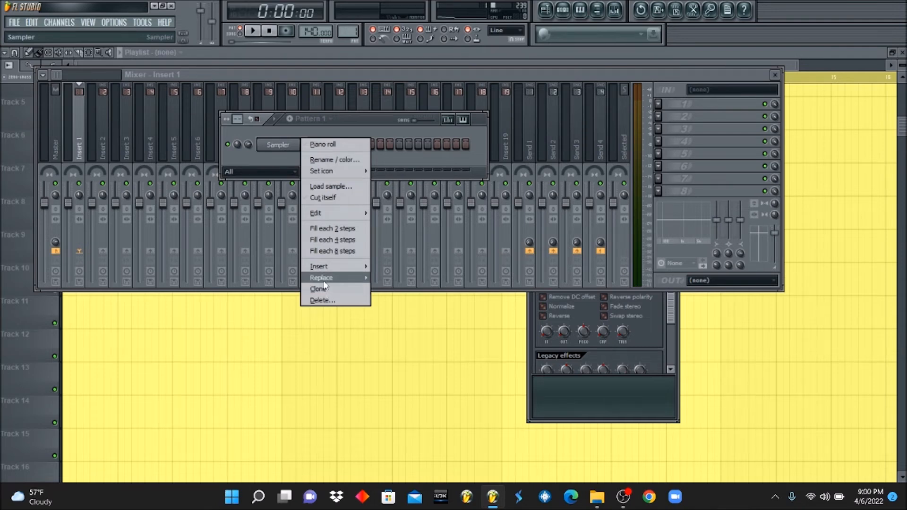
{"action": "mouse_move", "coordinate": [325, 282]}
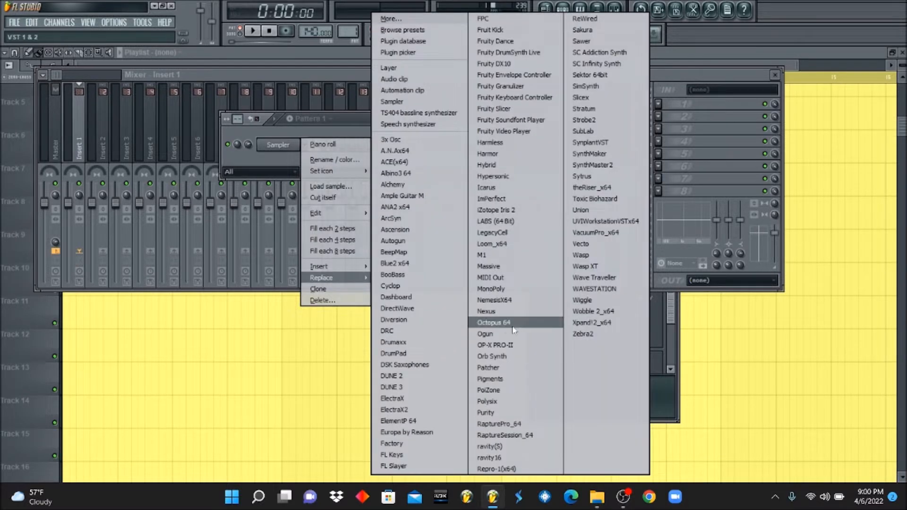
{"action": "left_click", "coordinate": [504, 310]}
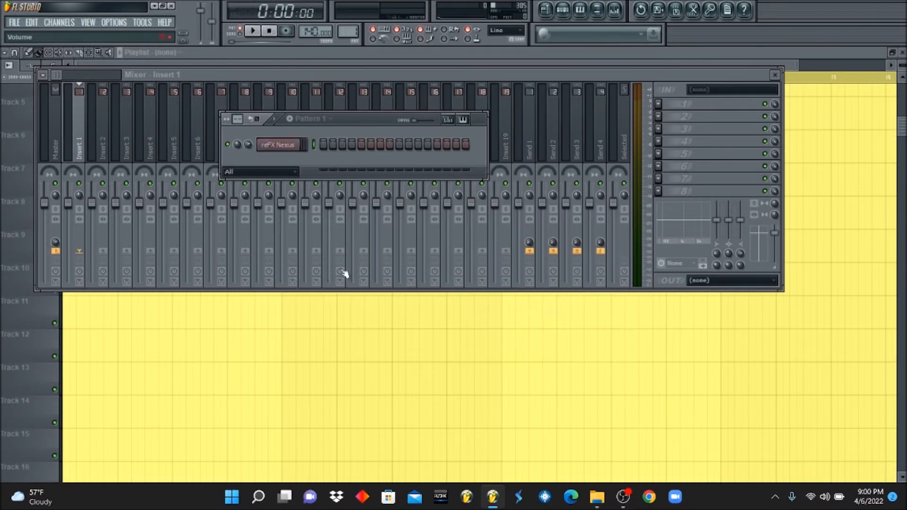
{"action": "left_click", "coordinate": [283, 146]}
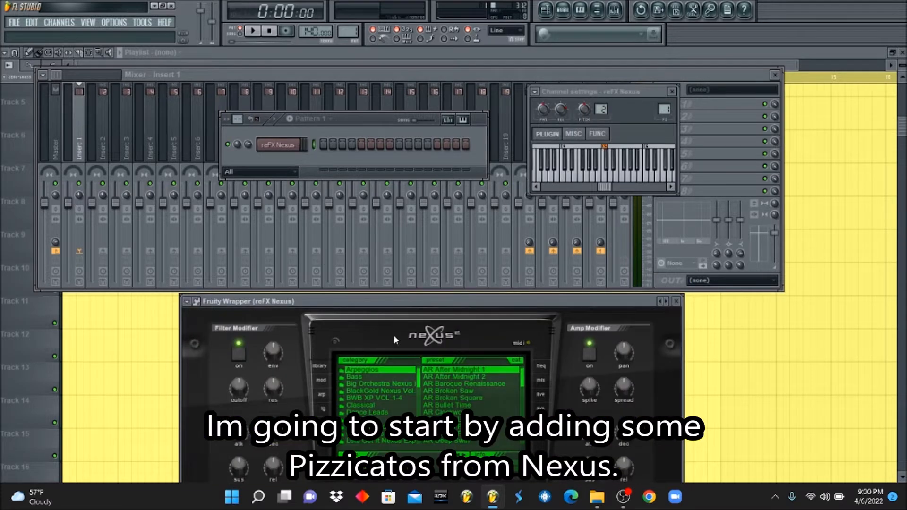
{"action": "left_click_drag", "start_coordinate": [373, 306], "coordinate": [366, 141]}
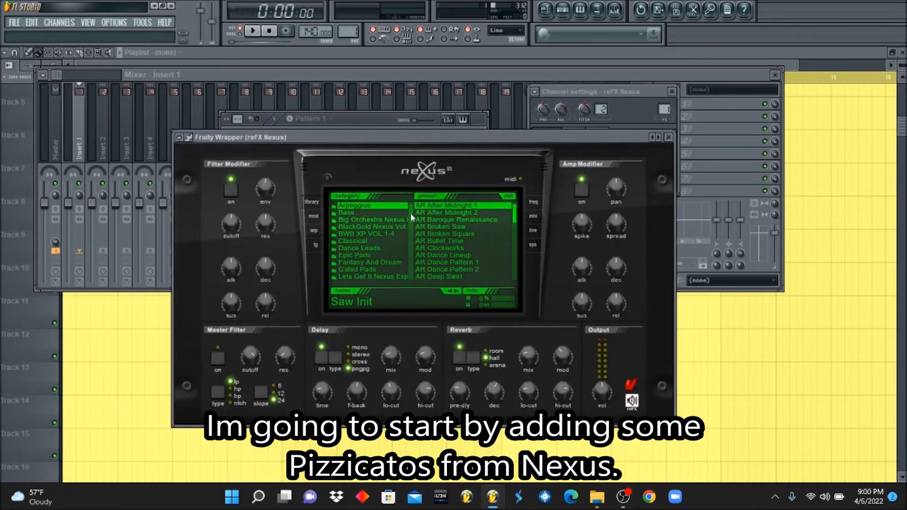
Search the Nexus library for PIZZI and load the PL Pizzicato Bells preset
{"action": "scroll", "coordinate": [403, 260], "scroll_direction": "down", "scroll_amount": 5}
{"action": "left_click_drag", "start_coordinate": [404, 258], "coordinate": [401, 278]}
{"action": "double_click", "coordinate": [382, 271]}
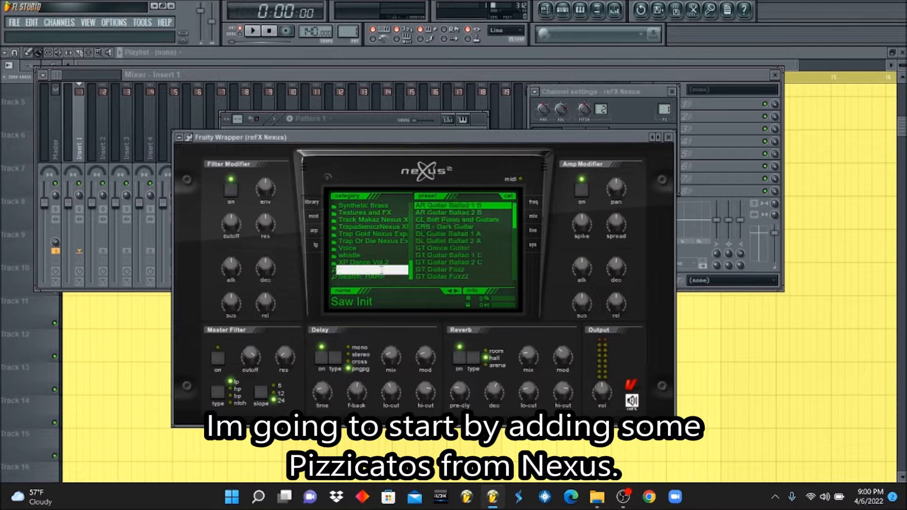
{"action": "type", "text": "PIZZI"}
{"action": "key", "text": "Return"}
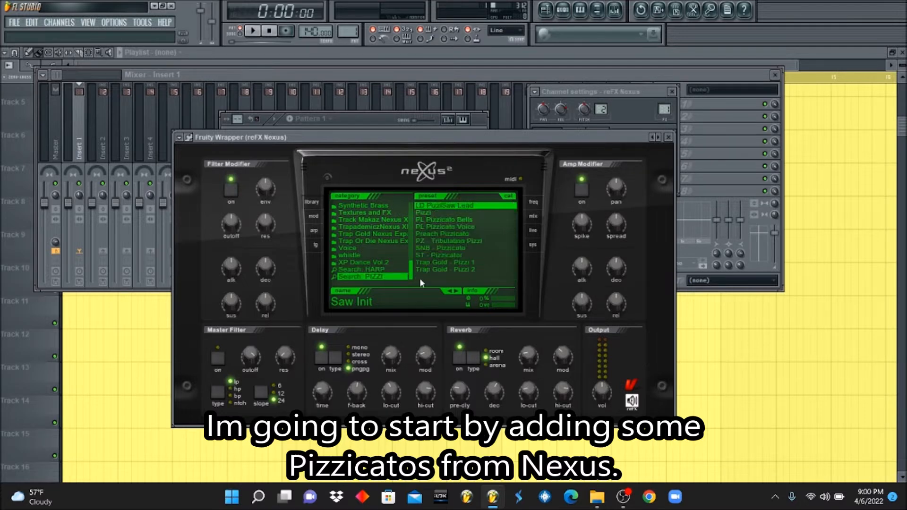
{"action": "left_click", "coordinate": [487, 222]}
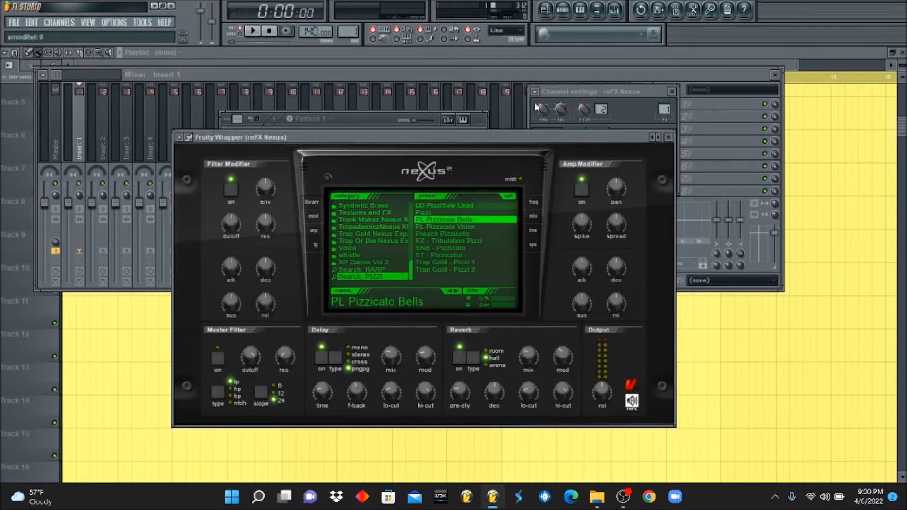
Open the Nexus channel's piano roll and place short F#5, D5 and C5 notes on steps 1, 3 and 5 of bar 1
{"action": "left_click", "coordinate": [562, 10]}
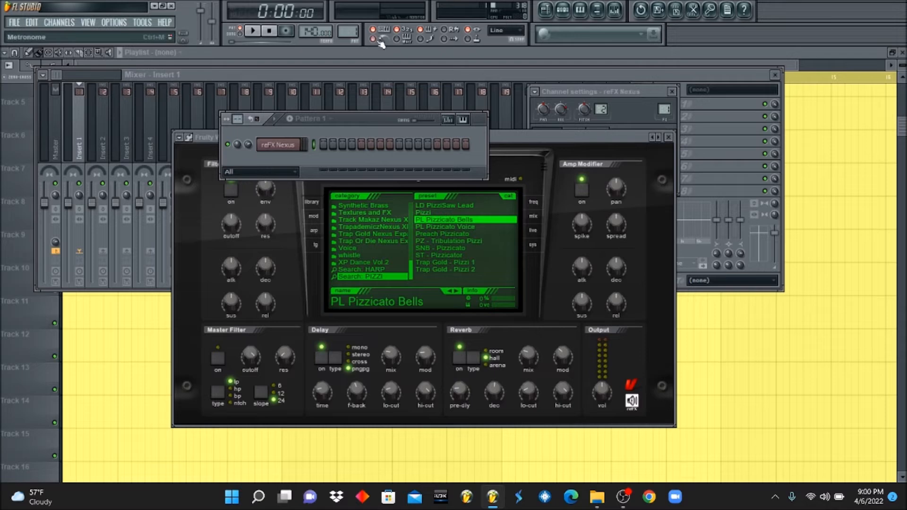
{"action": "right_click", "coordinate": [295, 144]}
{"action": "left_click", "coordinate": [337, 146]}
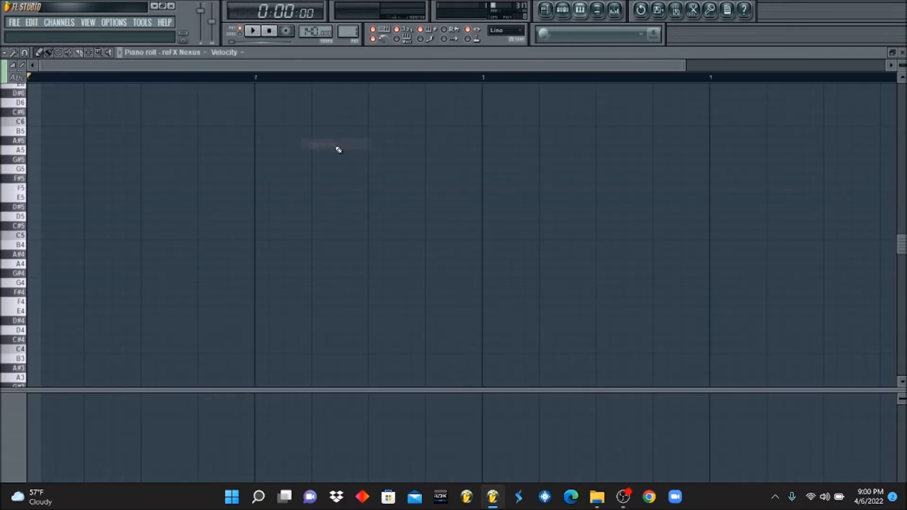
{"action": "left_click", "coordinate": [34, 180]}
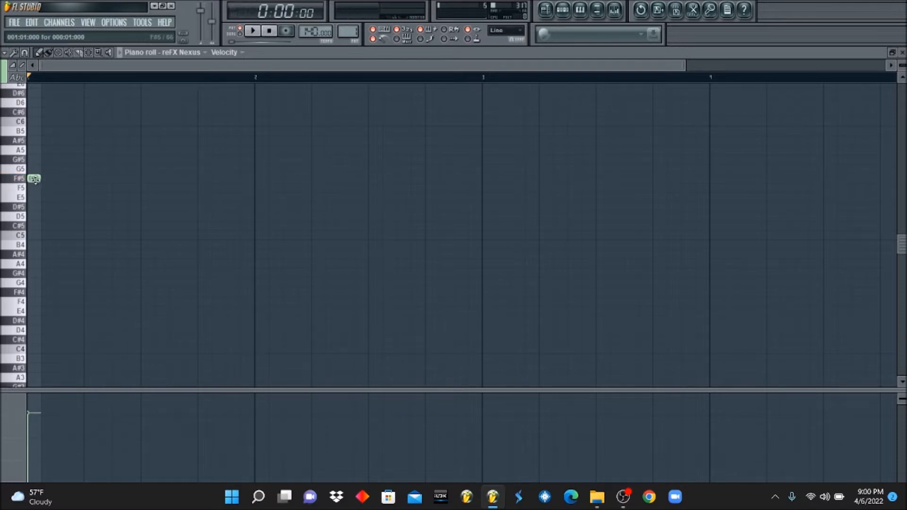
{"action": "left_click", "coordinate": [50, 220]}
{"action": "left_click", "coordinate": [89, 225]}
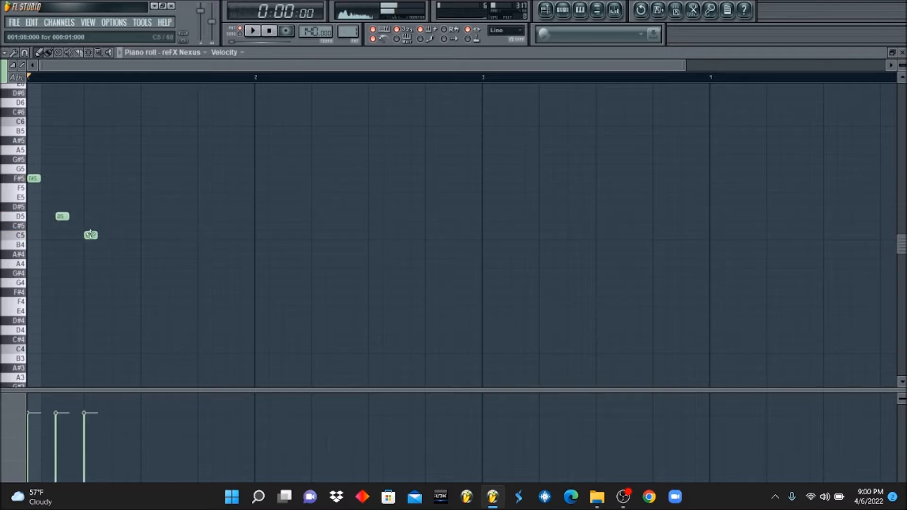
Remove the C5 note from bar 1 and reposition the D5 note on step 3
{"action": "left_click_drag", "start_coordinate": [63, 216], "coordinate": [48, 216]}
{"action": "left_click", "coordinate": [69, 227]}
{"action": "right_click", "coordinate": [66, 226]}
{"action": "right_click", "coordinate": [91, 226]}
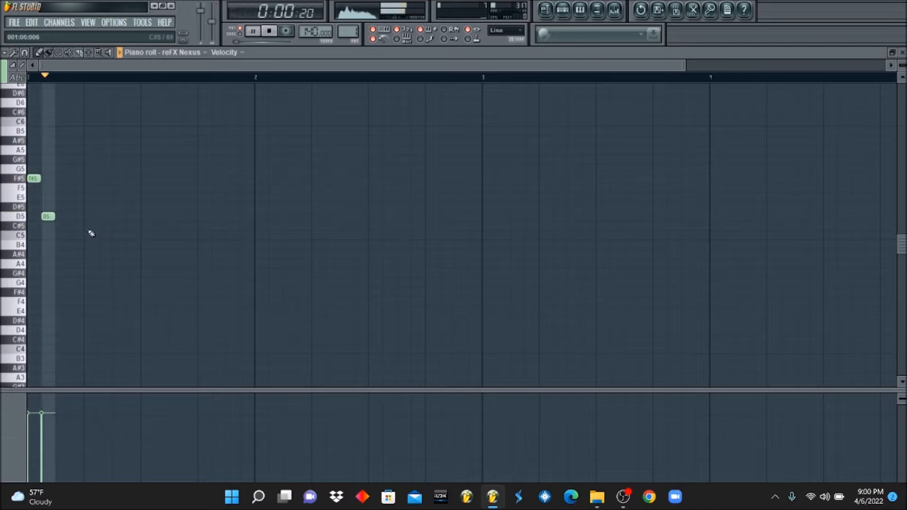
{"action": "left_click_drag", "start_coordinate": [48, 216], "coordinate": [61, 216]}
Add C#5 on step 5 and C#6 on step 7 of bar 1, playing back the melody to check it
{"action": "key", "text": "space"}
{"action": "key", "text": "space"}
{"action": "left_click_drag", "start_coordinate": [71, 226], "coordinate": [91, 226]}
{"action": "left_click_drag", "start_coordinate": [118, 181], "coordinate": [113, 111]}
{"action": "key", "text": "space"}
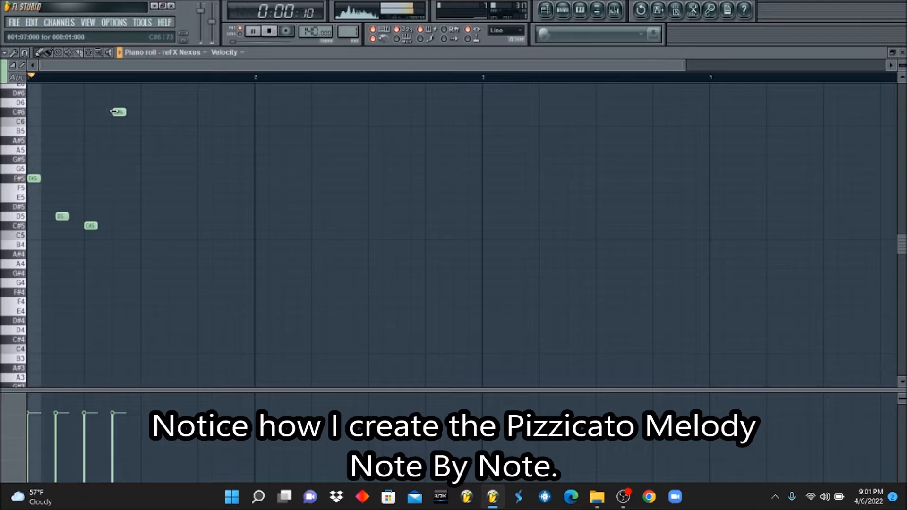
{"action": "key", "text": "space"}
Continue bar 1 with D6, C#6, A5 and G#5 on steps 9, 11, 13 and 15, and play it back
{"action": "left_click", "coordinate": [145, 102]}
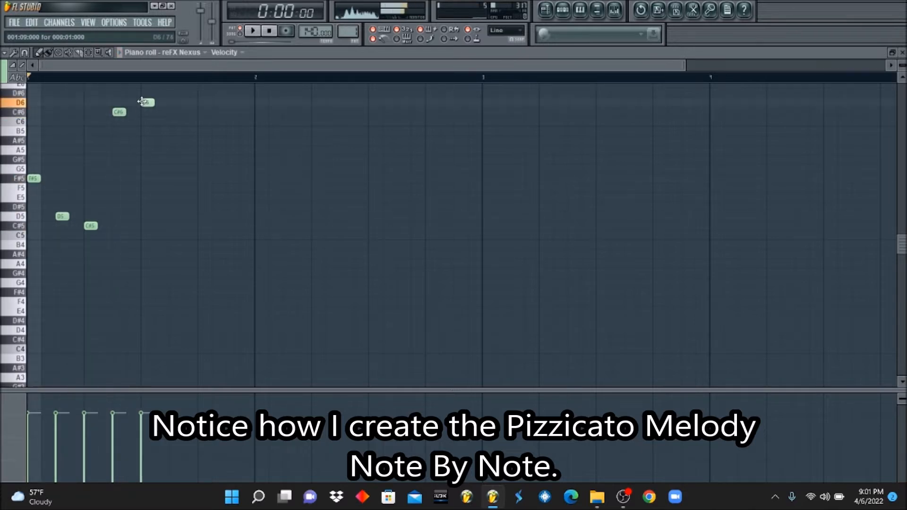
{"action": "left_click", "coordinate": [176, 112]}
{"action": "mouse_move", "coordinate": [217, 149]}
{"action": "left_mouse_down"}
{"action": "mouse_move", "coordinate": [201, 148]}
{"action": "mouse_move", "coordinate": [229, 168]}
{"action": "mouse_move", "coordinate": [226, 158]}
{"action": "left_mouse_up"}
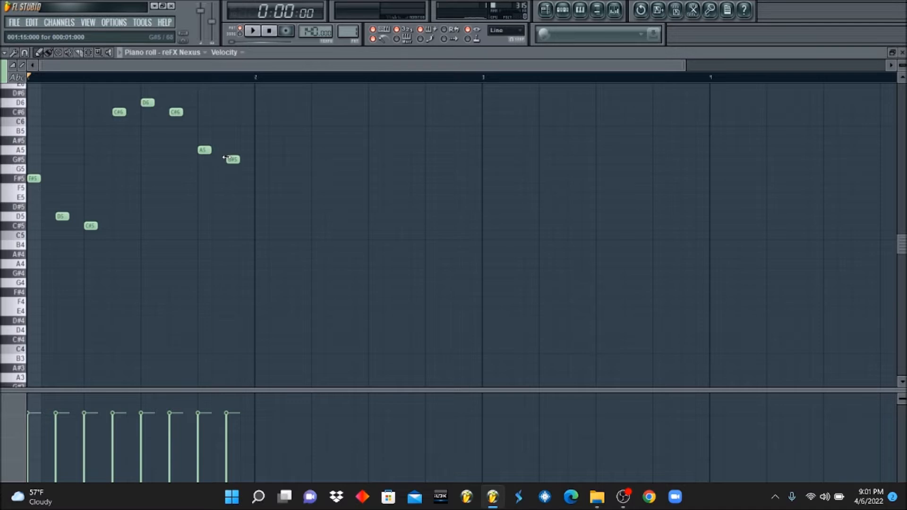
{"action": "key", "text": "space"}
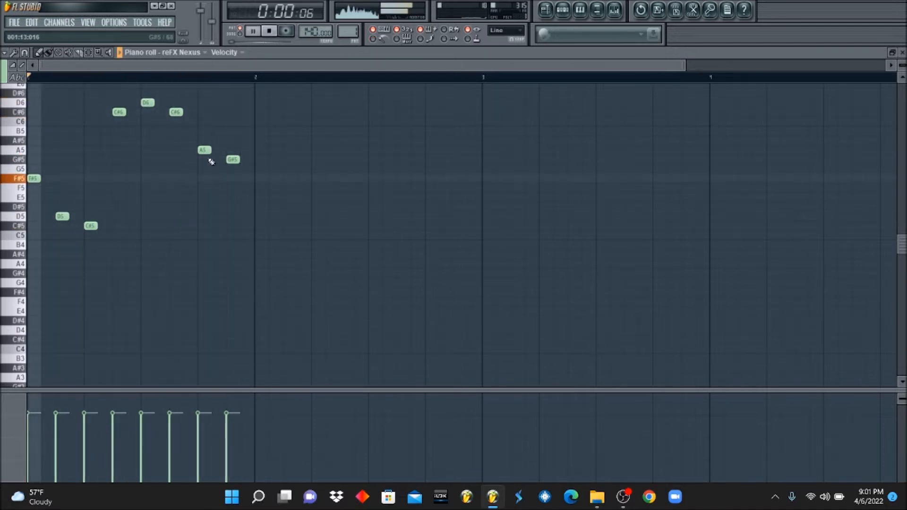
Transpose the whole melody up one octave and play it back
{"action": "key", "text": "ctrl+Up"}
{"action": "key", "text": "space"}
{"action": "key", "text": "space"}
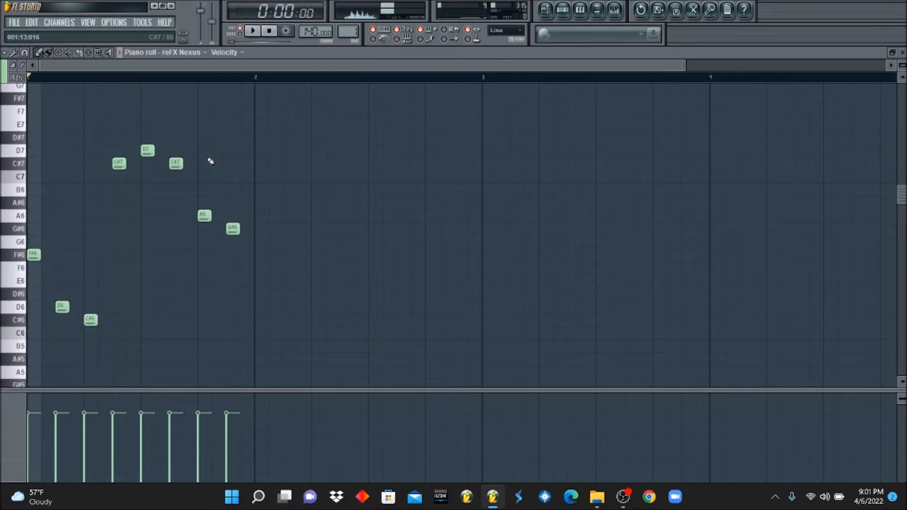
Add high F#7 notes on steps 5 and 13 of bar 1
{"action": "left_click_drag", "start_coordinate": [91, 116], "coordinate": [86, 100]}
{"action": "key", "text": "space"}
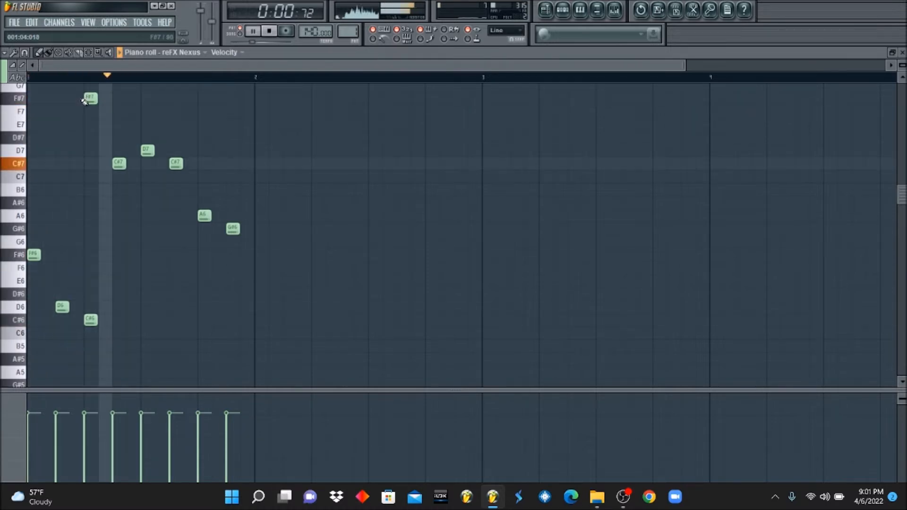
{"action": "left_click", "coordinate": [195, 96]}
Duplicate the one-bar melody until it fills four bars, then clear the selection and stop playback
{"action": "key", "text": "ctrl+a"}
{"action": "key", "text": "ctrl+b"}
{"action": "left_click", "coordinate": [486, 209]}
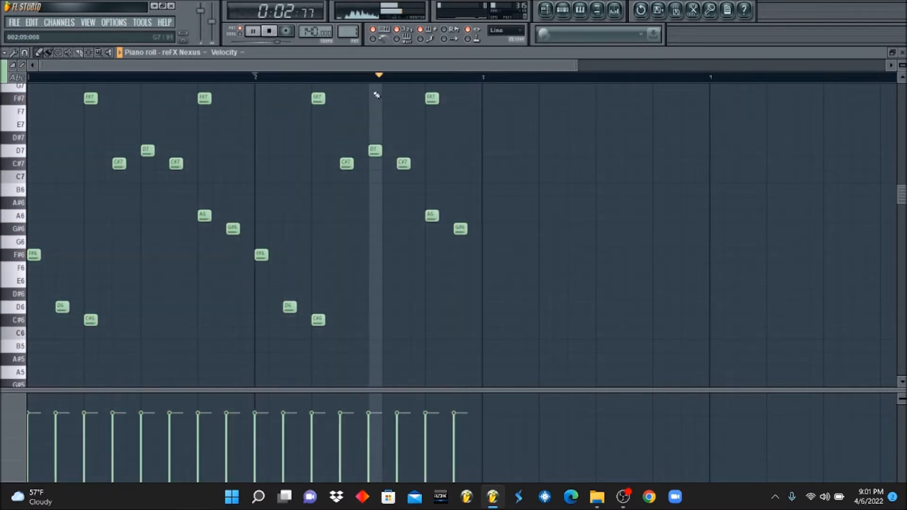
{"action": "left_click_drag", "start_coordinate": [485, 78], "coordinate": [9, 80]}
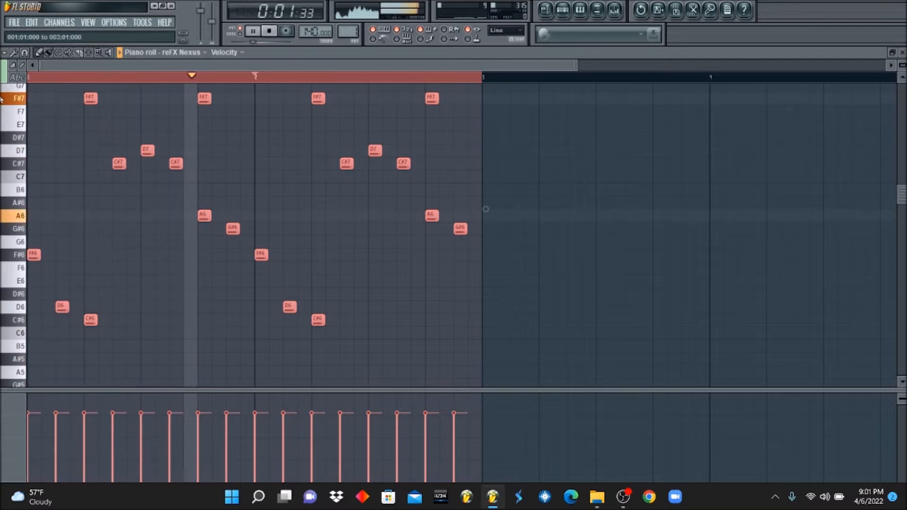
{"action": "key", "text": "ctrl+b"}
{"action": "key", "text": "ctrl+d"}
{"action": "key", "text": "space"}
Lower the first note of bar 4 to F6 and check the two notes that follow it
{"action": "left_click", "coordinate": [610, 255]}
{"action": "left_click_drag", "start_coordinate": [609, 255], "coordinate": [609, 267]}
{"action": "left_click", "coordinate": [636, 308]}
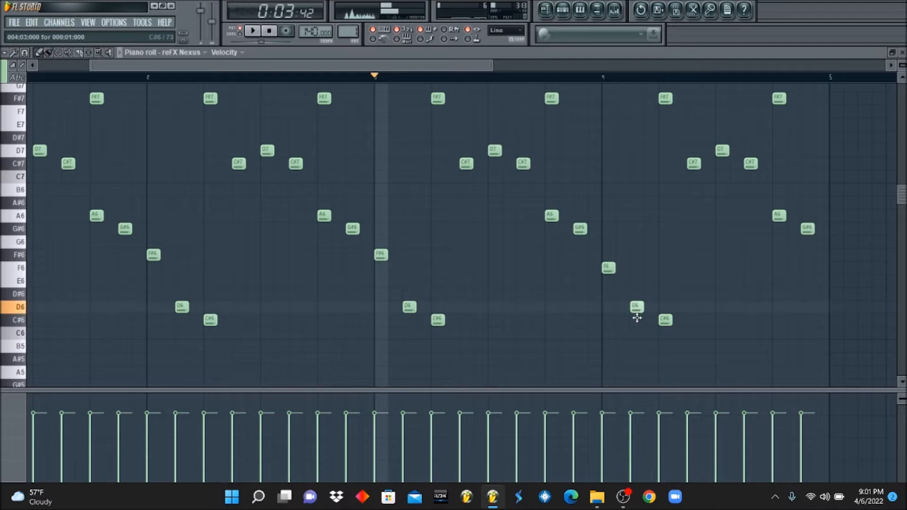
{"action": "left_click", "coordinate": [664, 320]}
In bar 4, add D7 on step 5 and G#6 on step 9, and delete both F#7 notes
{"action": "left_click", "coordinate": [720, 216]}
{"action": "left_click_drag", "start_coordinate": [720, 216], "coordinate": [720, 229]}
{"action": "left_click_drag", "start_coordinate": [773, 137], "coordinate": [775, 98]}
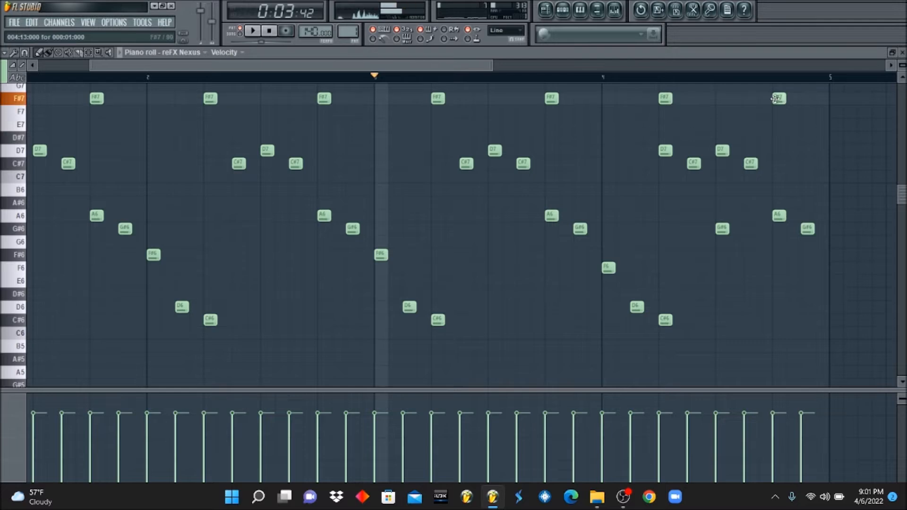
{"action": "key", "text": "space"}
{"action": "right_click", "coordinate": [778, 98]}
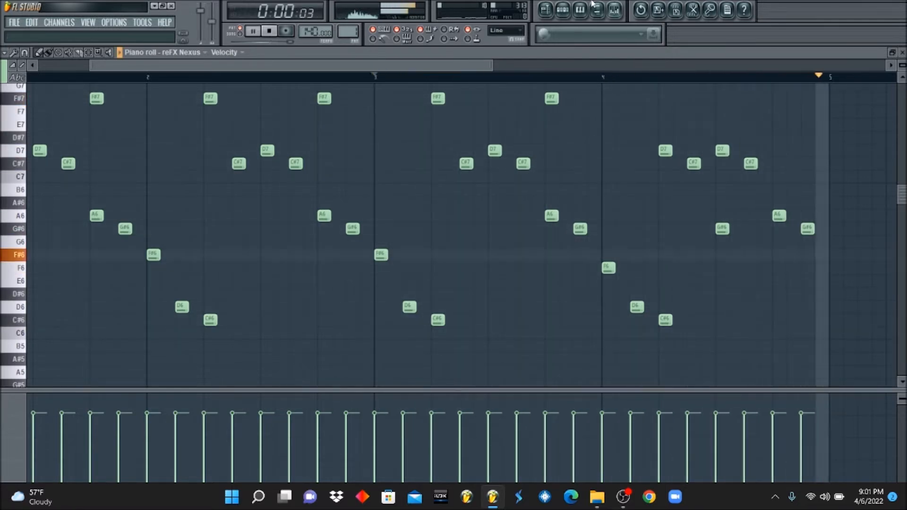
Clone the Nexus channel in the step sequencer and stop playback
{"action": "left_click", "coordinate": [565, 11]}
{"action": "key", "text": "alt+c"}
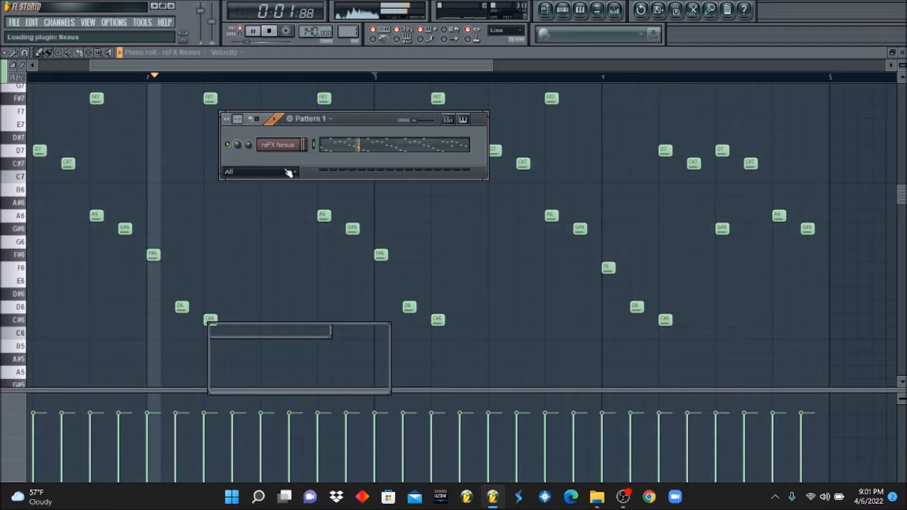
{"action": "key", "text": "space"}
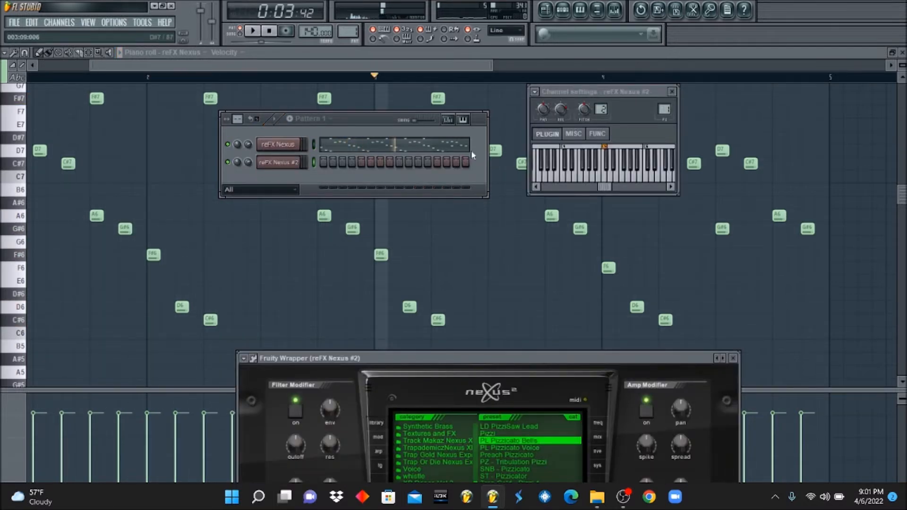
Try the Pizzi preset on the original Nexus channel with the melody transposed down one octave
{"action": "left_click", "coordinate": [279, 141]}
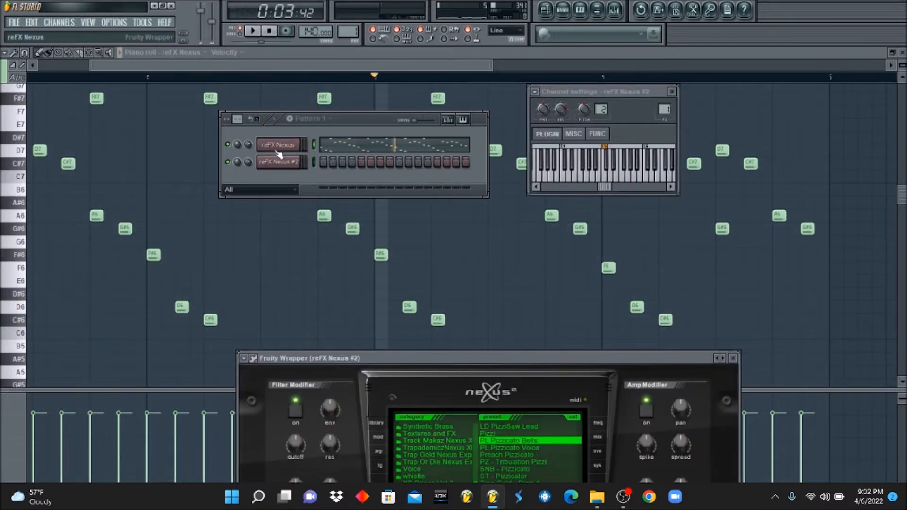
{"action": "key", "text": "space"}
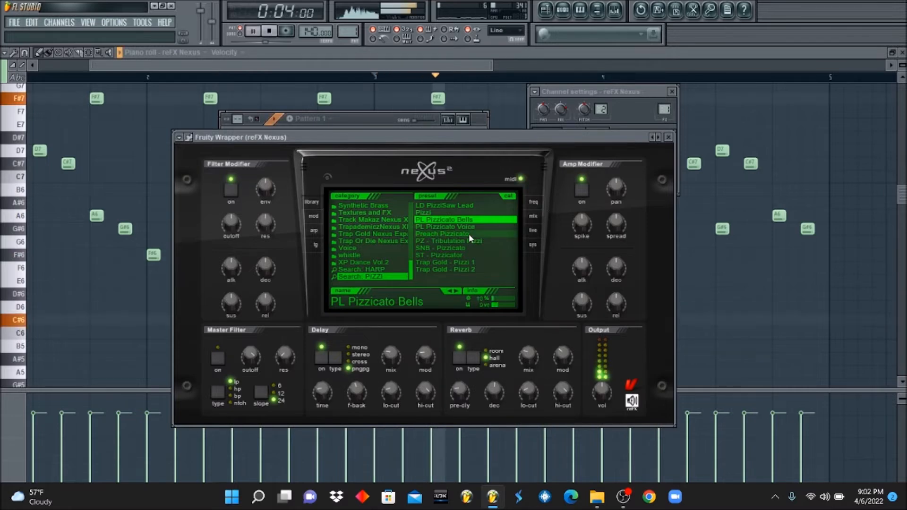
{"action": "left_click", "coordinate": [449, 215]}
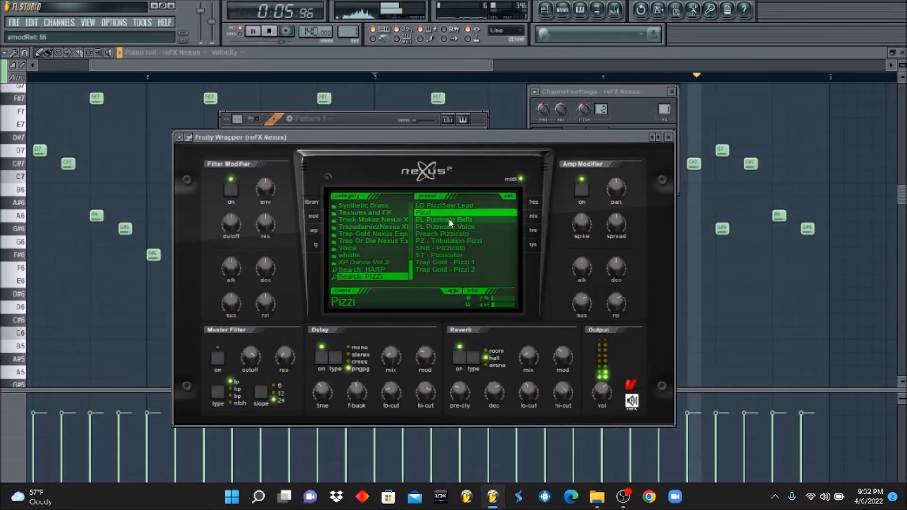
{"action": "left_click", "coordinate": [765, 325]}
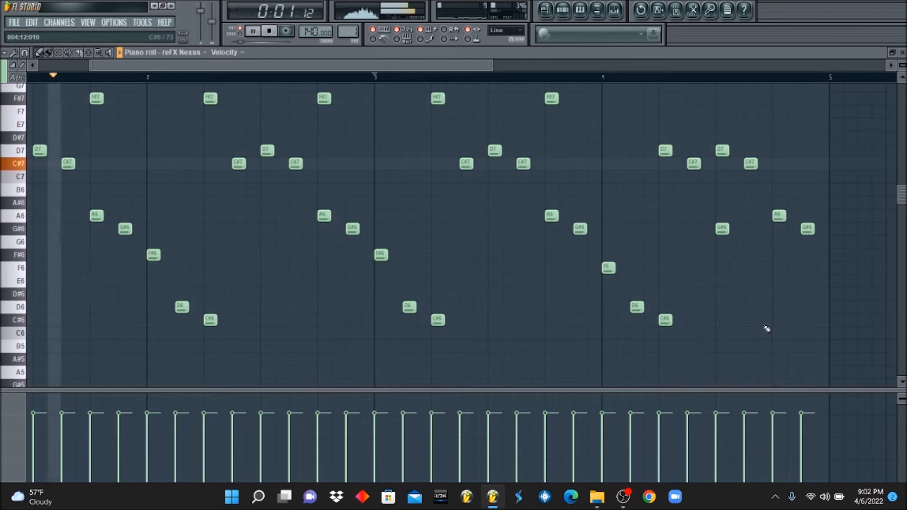
{"action": "key", "text": "ctrl+Down"}
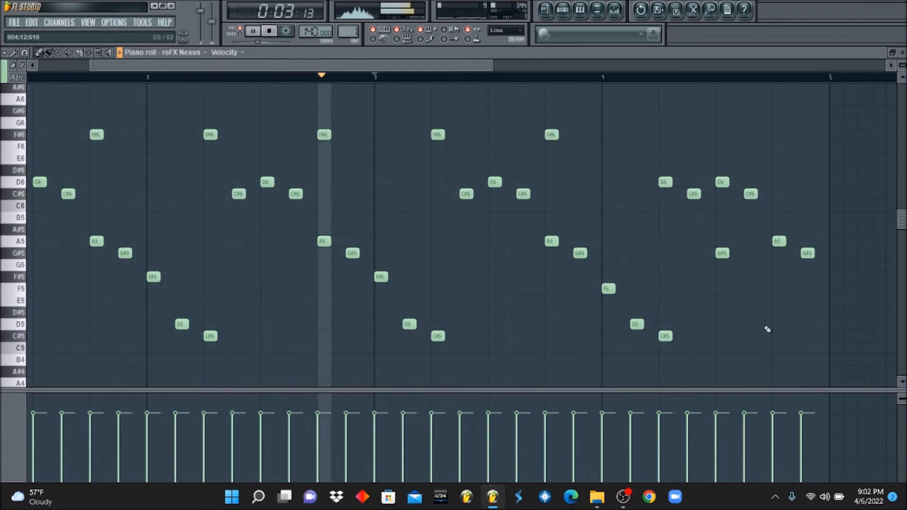
Load the PL Pizzicato Bells preset again on the original Nexus channel
{"action": "key", "text": "F6"}
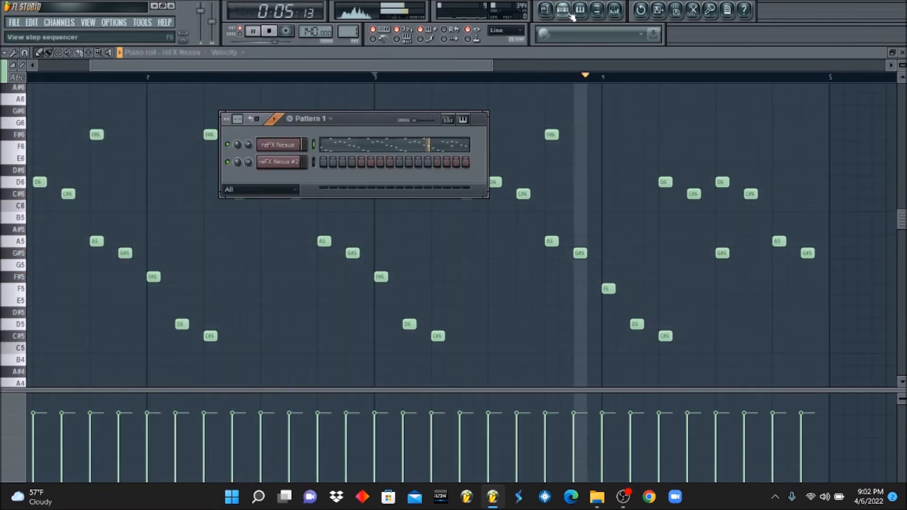
{"action": "left_click", "coordinate": [273, 152]}
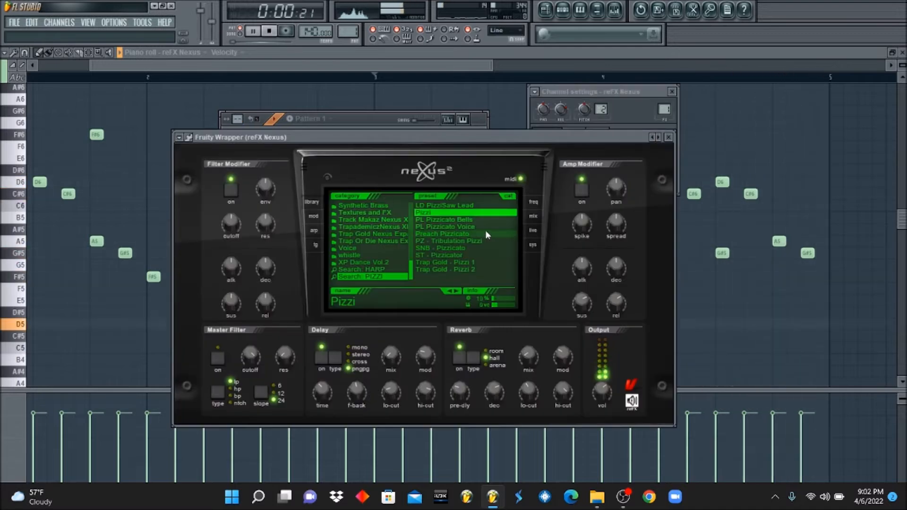
{"action": "left_click", "coordinate": [462, 220]}
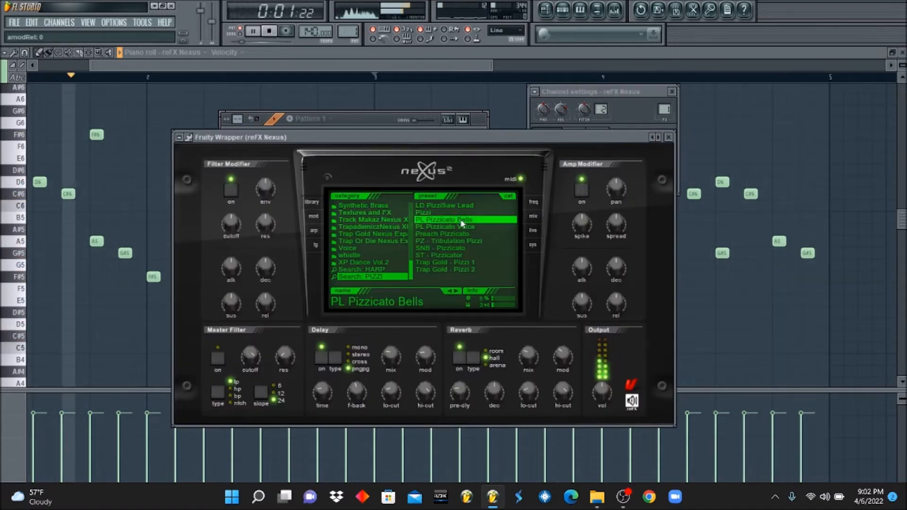
Show the mix page of the original Nexus channel and try toggling its fourth oscillator
{"action": "left_click", "coordinate": [534, 216]}
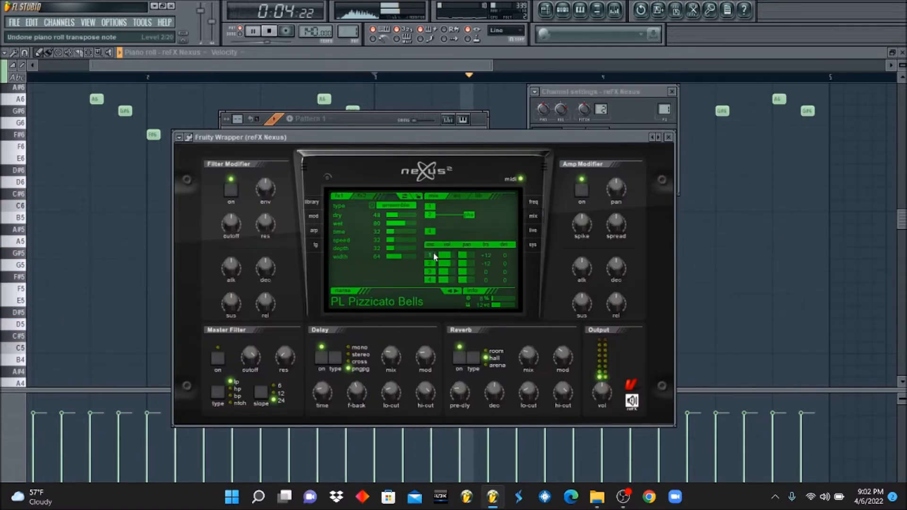
{"action": "left_click", "coordinate": [429, 279]}
{"action": "left_click", "coordinate": [428, 280]}
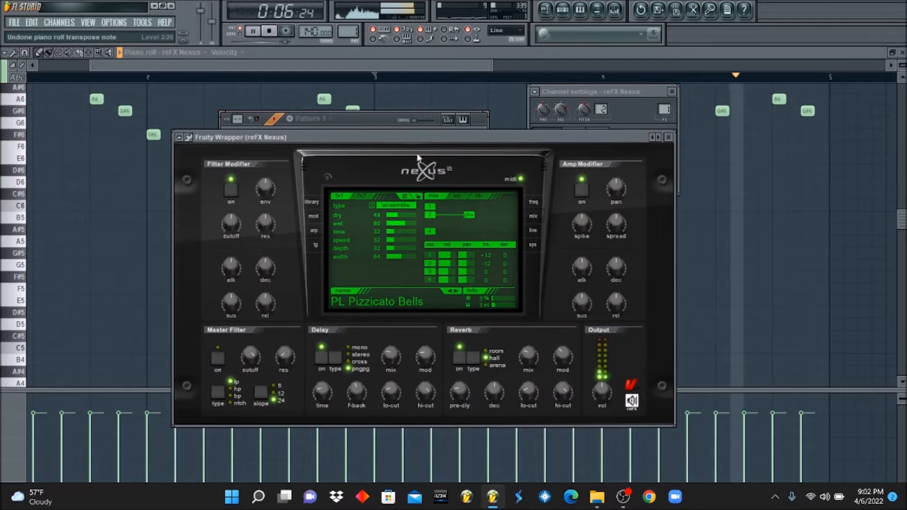
Open the piano roll of the cloned reFX Nexus #2 channel with playback stopped, and leave it again
{"action": "left_click", "coordinate": [363, 127]}
{"action": "right_click", "coordinate": [298, 162]}
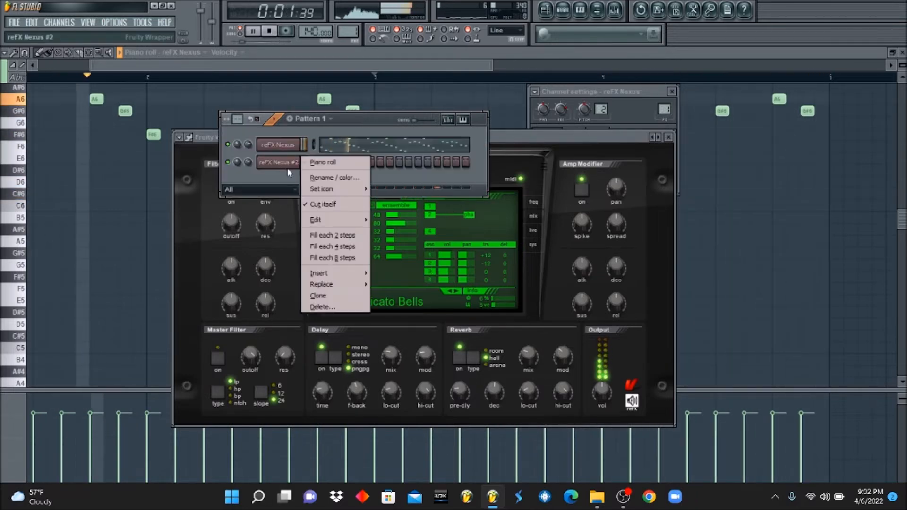
{"action": "left_click", "coordinate": [312, 163]}
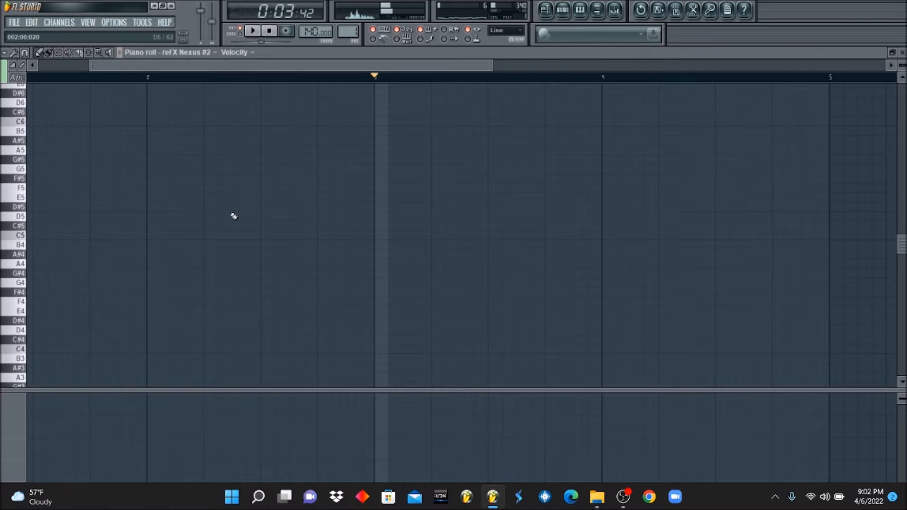
{"action": "left_click", "coordinate": [569, 12]}
{"action": "right_click", "coordinate": [295, 162]}
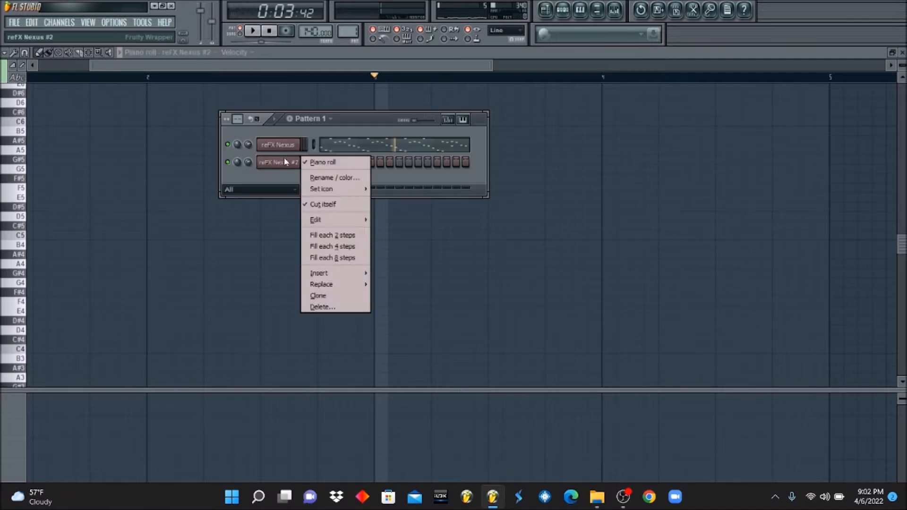
{"action": "left_click", "coordinate": [318, 163]}
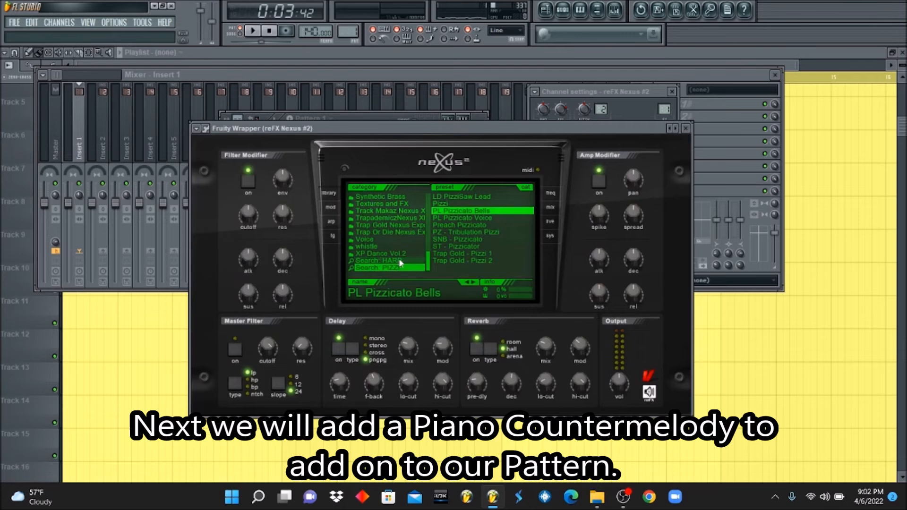
Load the PN Ballad Epiano 1 preset from the Piano category on the reFX Nexus #2 channel
{"action": "scroll", "coordinate": [399, 257], "scroll_direction": "up", "scroll_amount": 5}
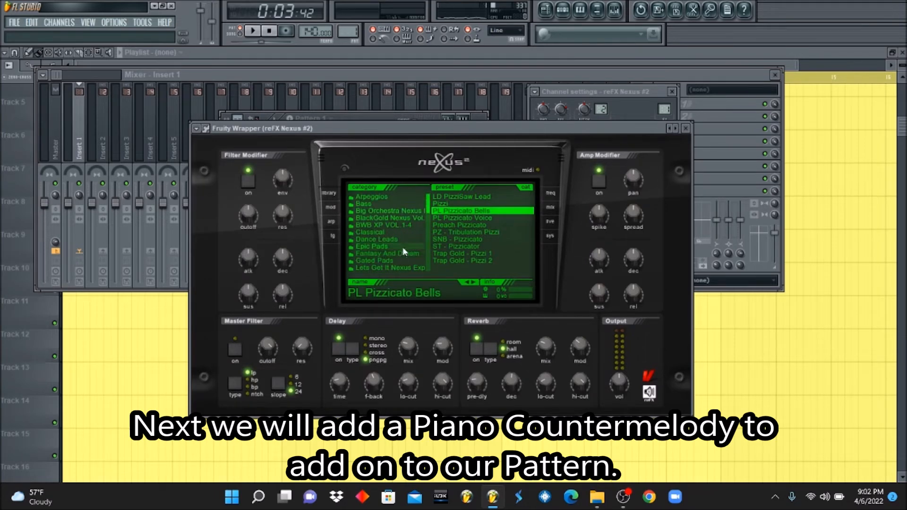
{"action": "scroll", "coordinate": [402, 247], "scroll_direction": "down", "scroll_amount": 4}
{"action": "left_click", "coordinate": [378, 240]}
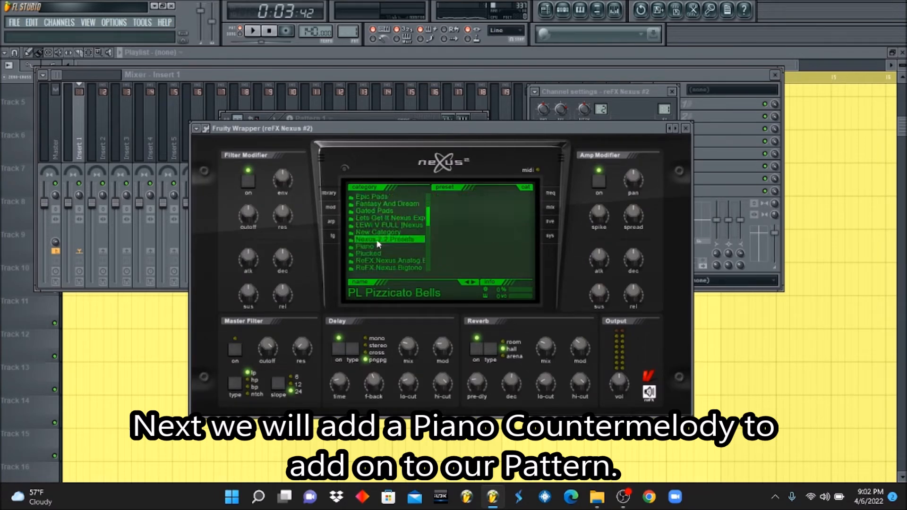
{"action": "left_click", "coordinate": [374, 248]}
{"action": "left_click", "coordinate": [483, 206]}
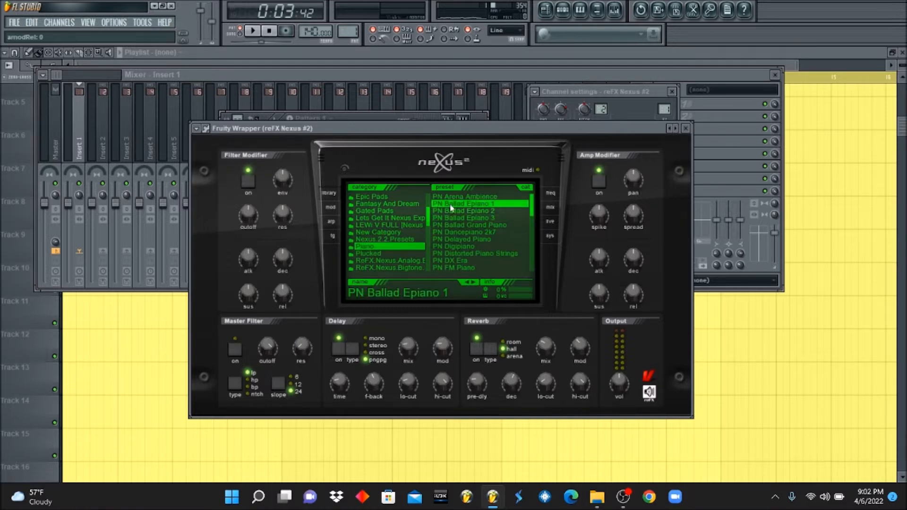
{"action": "left_click", "coordinate": [481, 217]}
{"action": "mouse_move", "coordinate": [285, 264]}
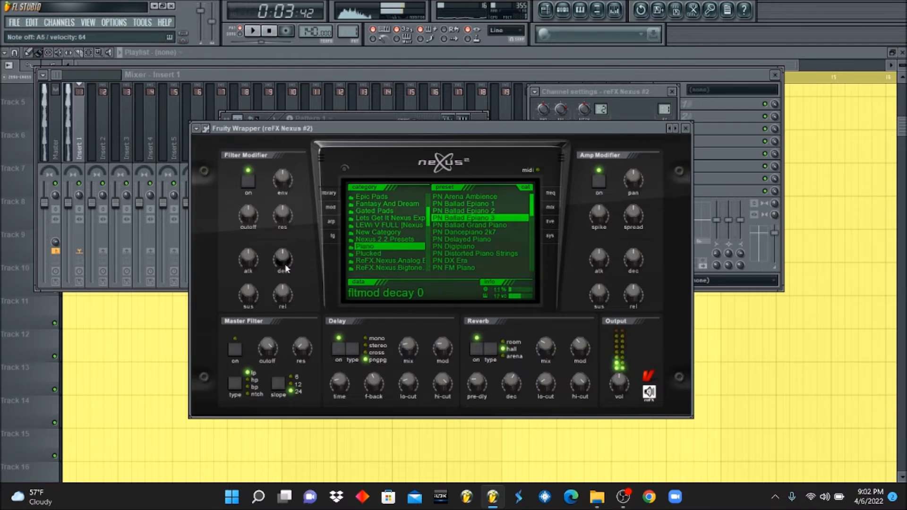
Record a C#5, F#5, A5 and C#6 chord live into bars 1 and 3 on the reFX Nexus #2 channel
{"action": "left_click", "coordinate": [274, 33]}
{"action": "left_click", "coordinate": [285, 31]}
{"action": "left_click", "coordinate": [252, 31]}
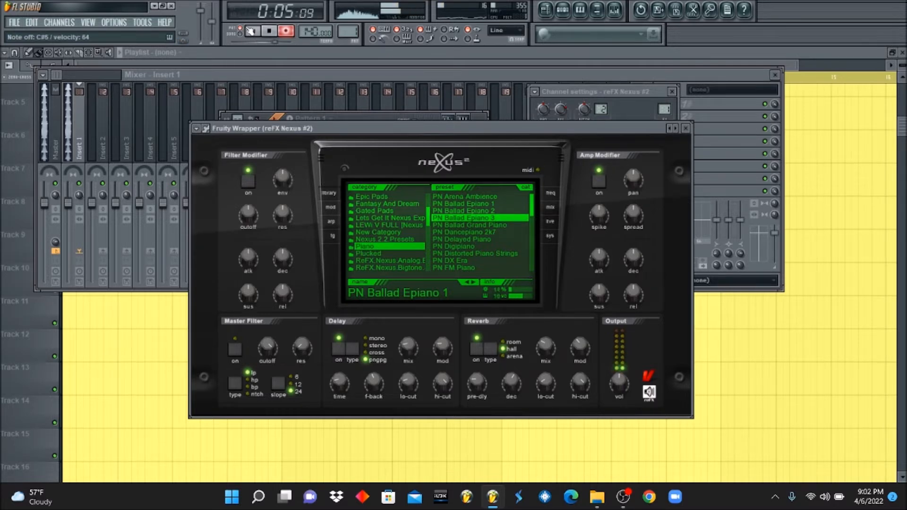
{"action": "left_click", "coordinate": [251, 31]}
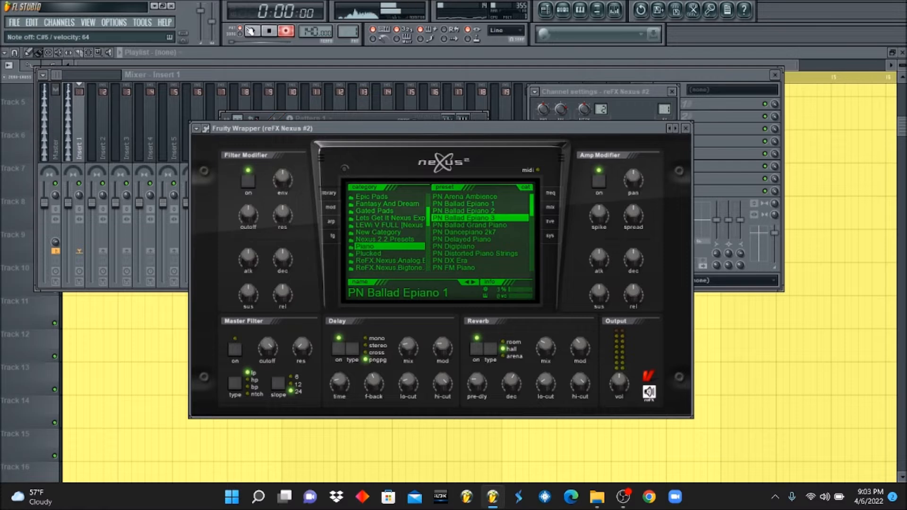
{"action": "left_click", "coordinate": [251, 31]}
{"action": "left_click", "coordinate": [286, 32]}
In the reFX Nexus #2 piano roll, add a chord of F#6, C#6 and G#5 at the start of bar 2 and play it back
{"action": "left_click", "coordinate": [564, 11]}
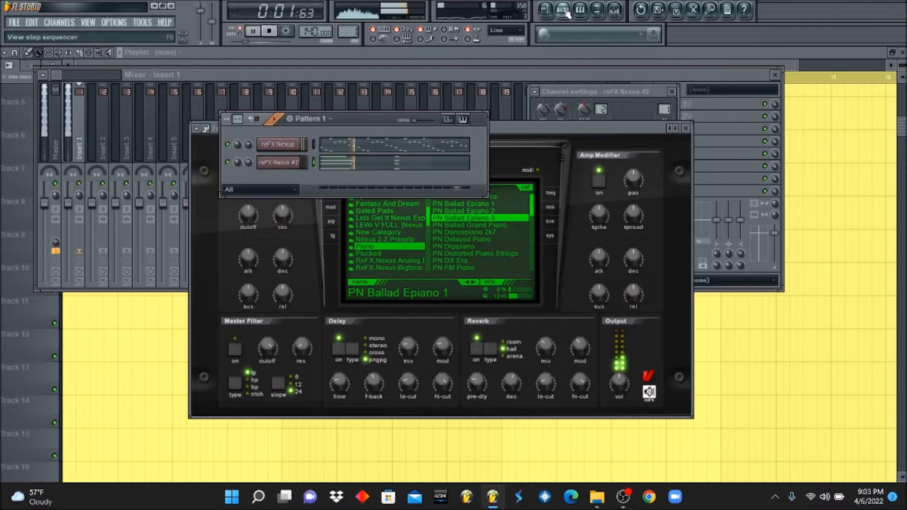
{"action": "left_click", "coordinate": [386, 164]}
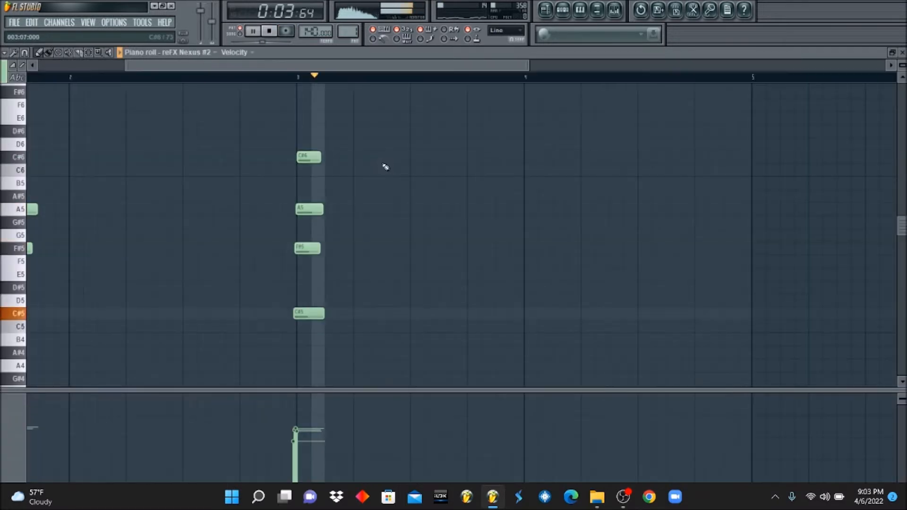
{"action": "left_click", "coordinate": [98, 54]}
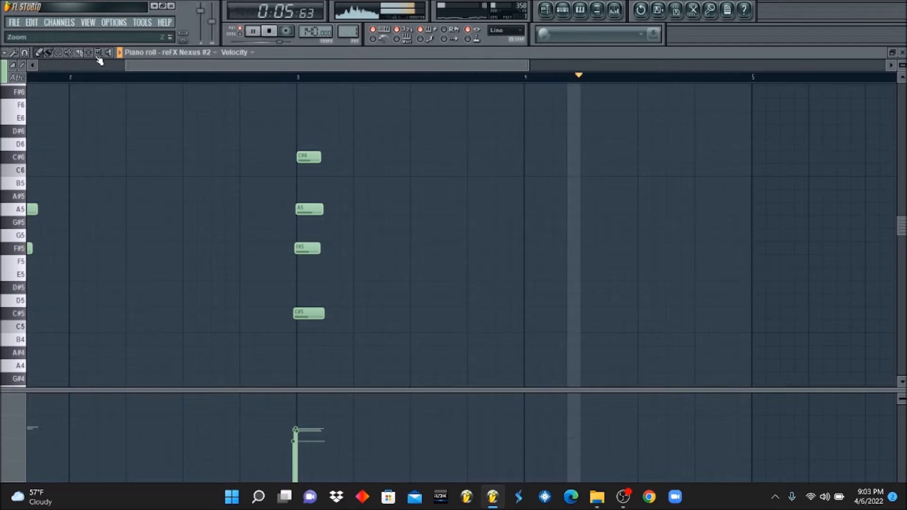
{"action": "right_click", "coordinate": [112, 114]}
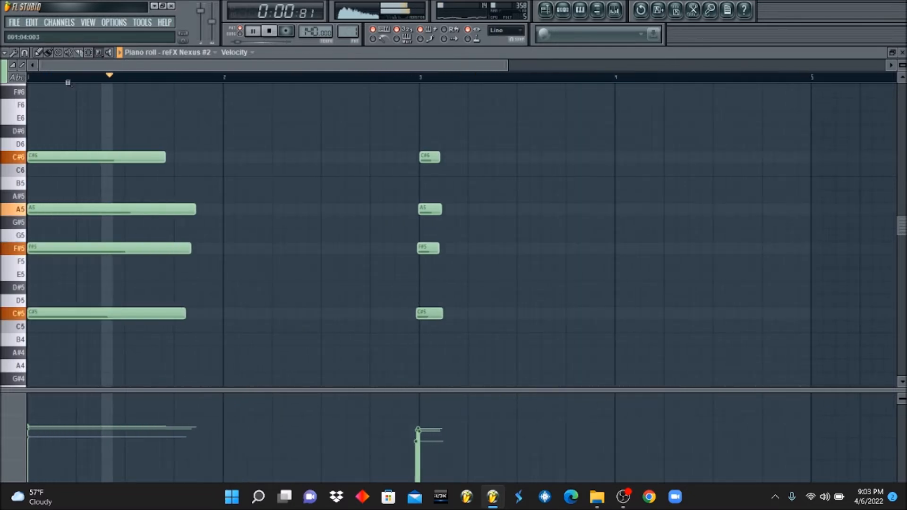
{"action": "left_click", "coordinate": [40, 54]}
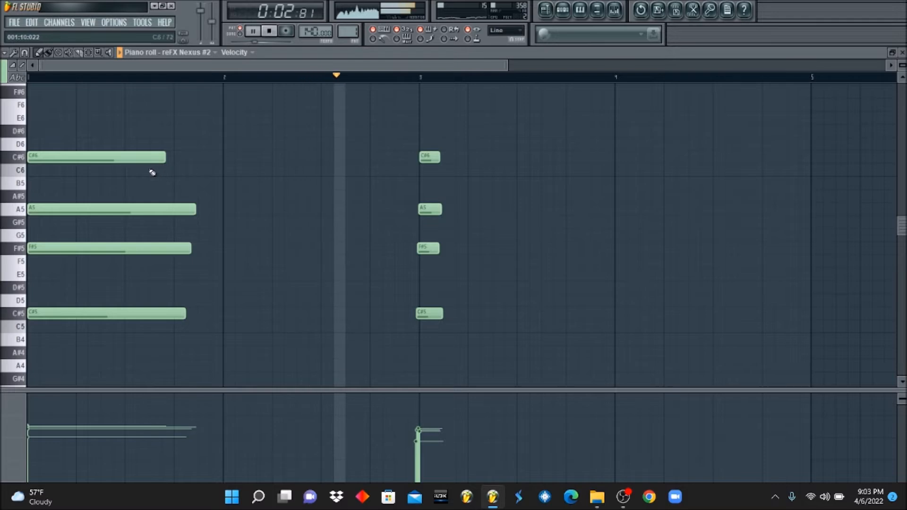
{"action": "left_click", "coordinate": [243, 91]}
{"action": "key", "text": "space"}
{"action": "left_click_drag", "start_coordinate": [234, 136], "coordinate": [234, 157]}
{"action": "left_click", "coordinate": [225, 213]}
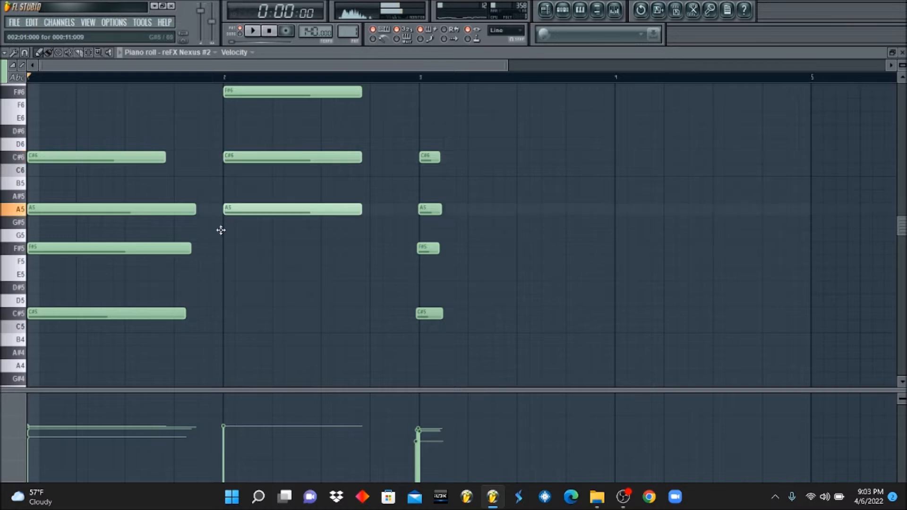
{"action": "left_click_drag", "start_coordinate": [222, 225], "coordinate": [221, 232]}
{"action": "key", "text": "space"}
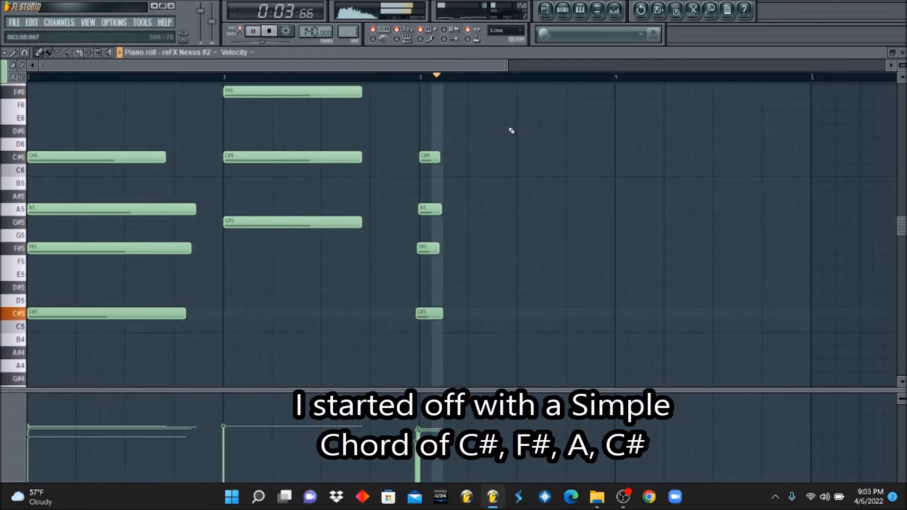
{"action": "key", "text": "space"}
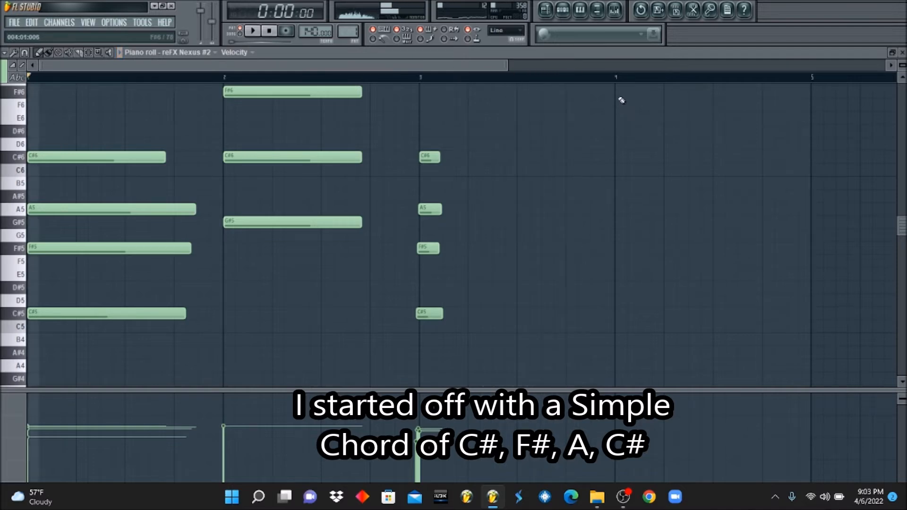
Add a matching chord of F#6, C#6 and G#5 at the start of bar 4
{"action": "left_click", "coordinate": [616, 91]}
{"action": "scroll", "coordinate": [616, 88], "scroll_direction": "up", "scroll_amount": 1}
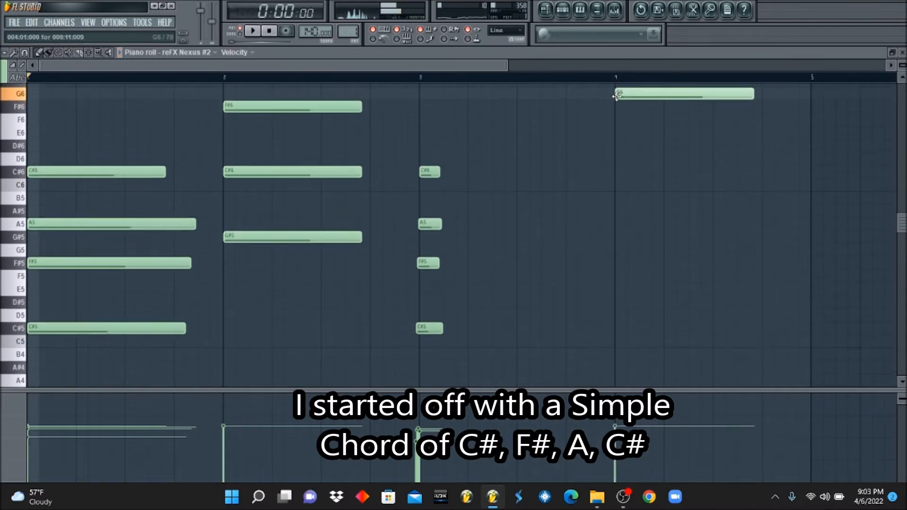
{"action": "left_click_drag", "start_coordinate": [617, 143], "coordinate": [614, 172]}
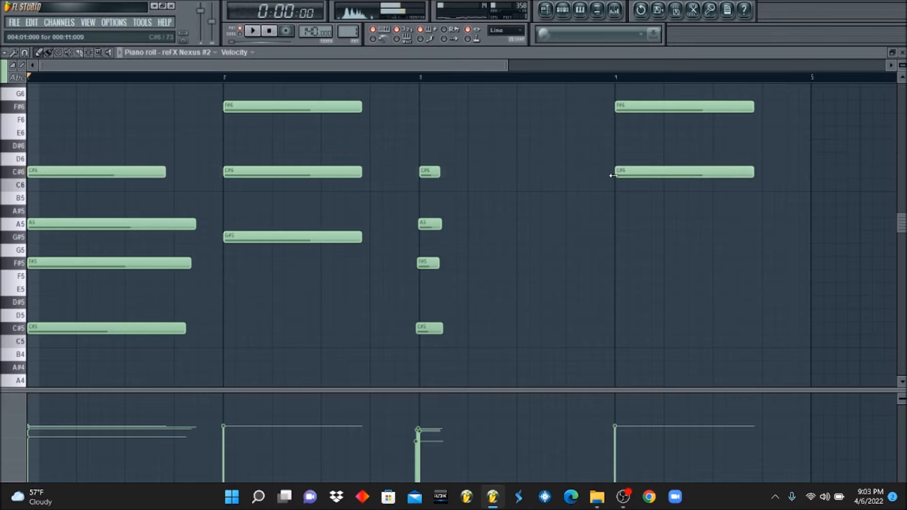
{"action": "left_click", "coordinate": [615, 236]}
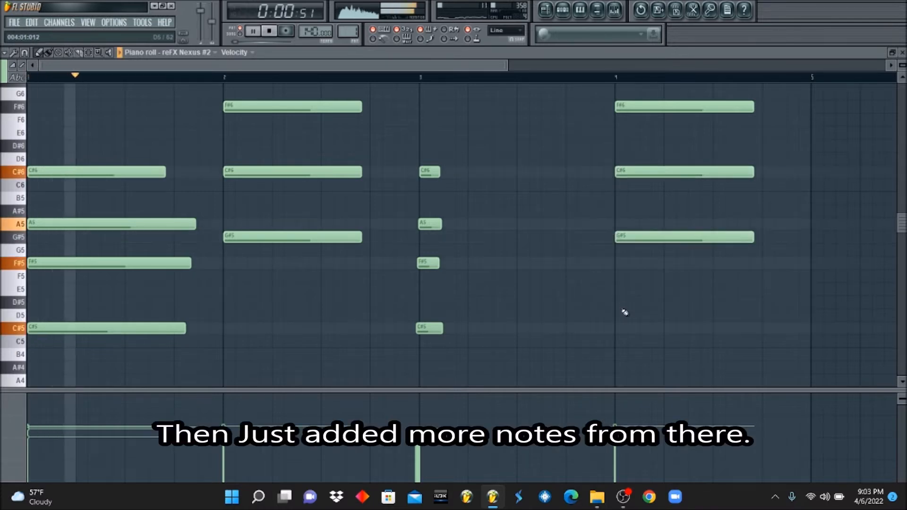
Play the pattern back, stop it, and select the four-note chord in bar 3, aligning it with the start of the bar
{"action": "key", "text": "F6"}
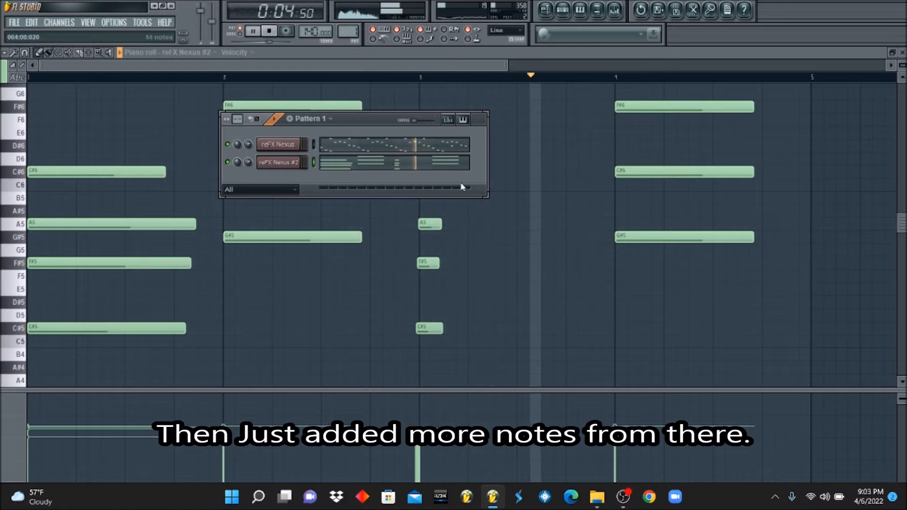
{"action": "key", "text": "F6"}
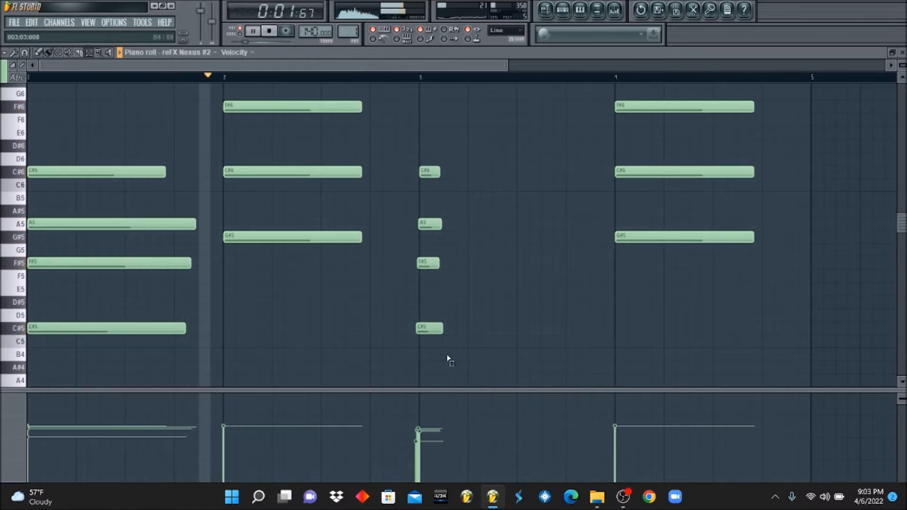
{"action": "key", "text": "space"}
{"action": "left_click_drag", "start_coordinate": [437, 290], "coordinate": [403, 359]}
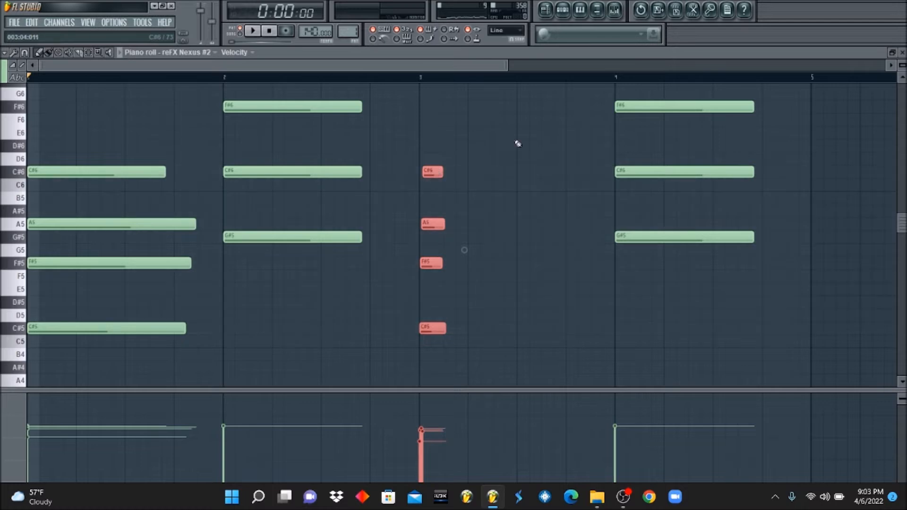
Show the browser and clone the reFX Nexus #2 channel as a third Nexus channel in the step sequencer
{"action": "left_click", "coordinate": [569, 13]}
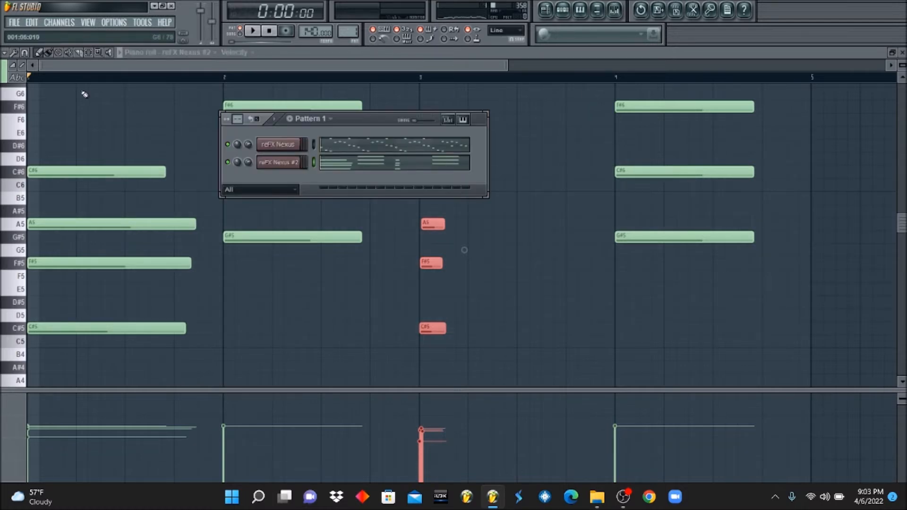
{"action": "left_click", "coordinate": [143, 21]}
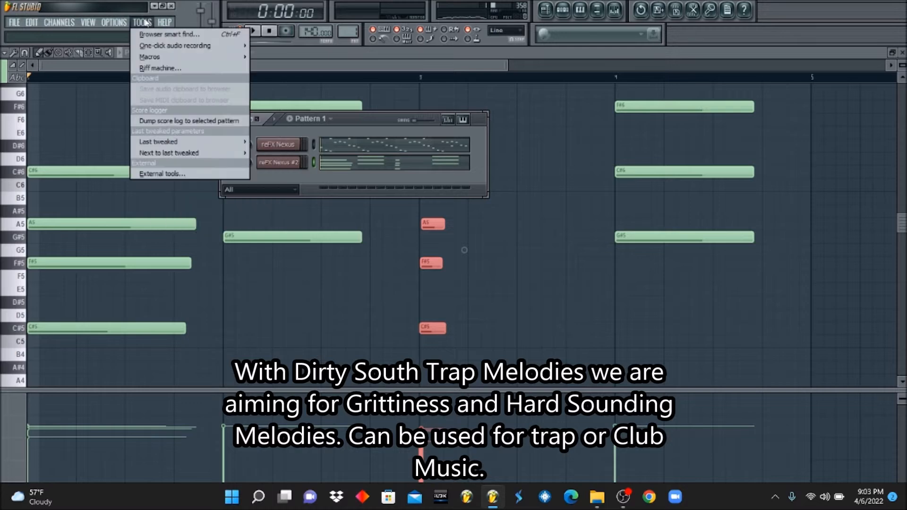
{"action": "left_click", "coordinate": [153, 36]}
{"action": "left_click", "coordinate": [504, 246]}
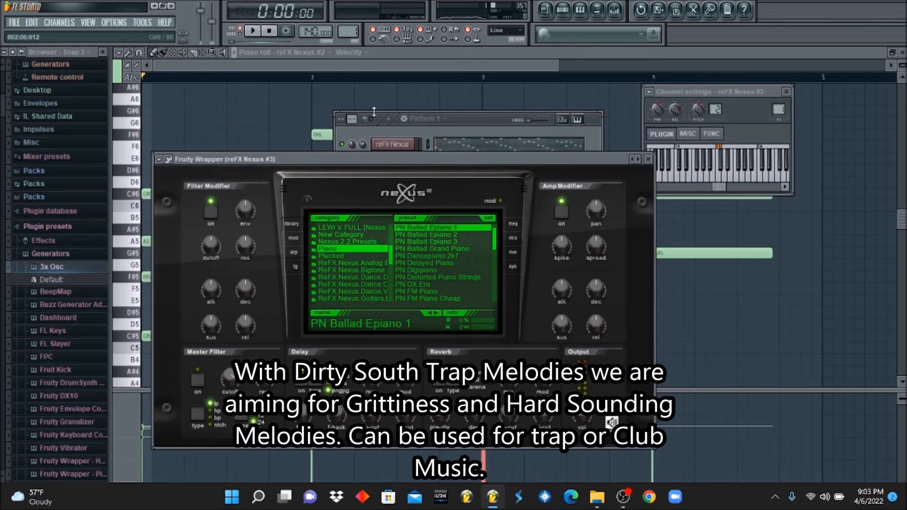
{"action": "left_click", "coordinate": [475, 123]}
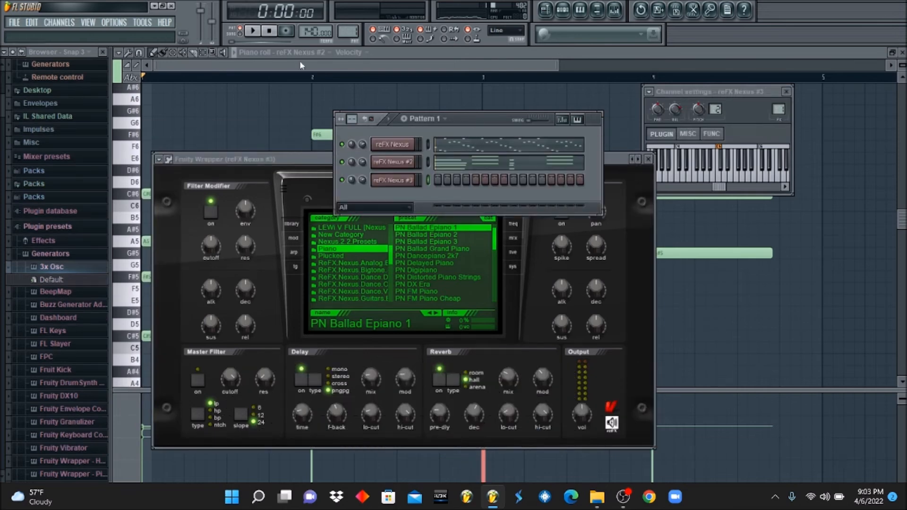
Play the pattern, browse the Voice and XP Dance Vol 2 categories for the third Nexus channel, and search its presets for "whistle"
{"action": "left_click", "coordinate": [258, 31]}
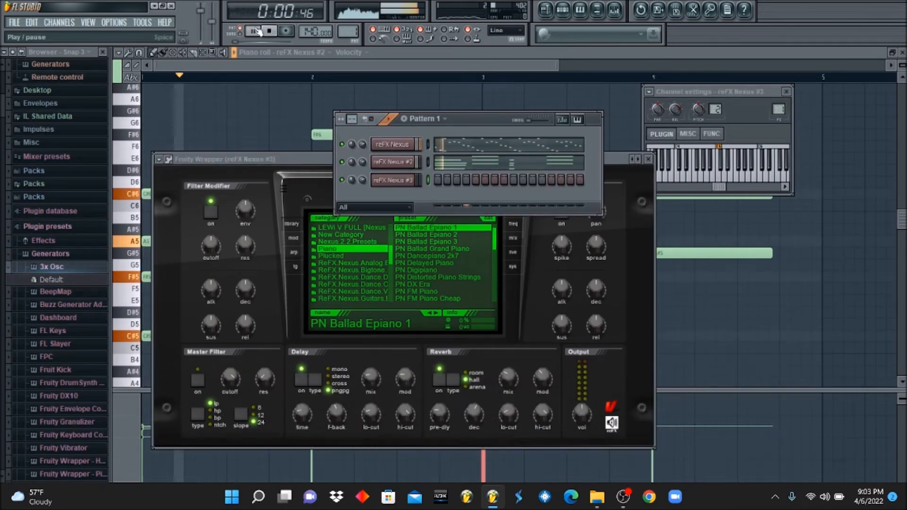
{"action": "left_click_drag", "start_coordinate": [389, 259], "coordinate": [390, 293]}
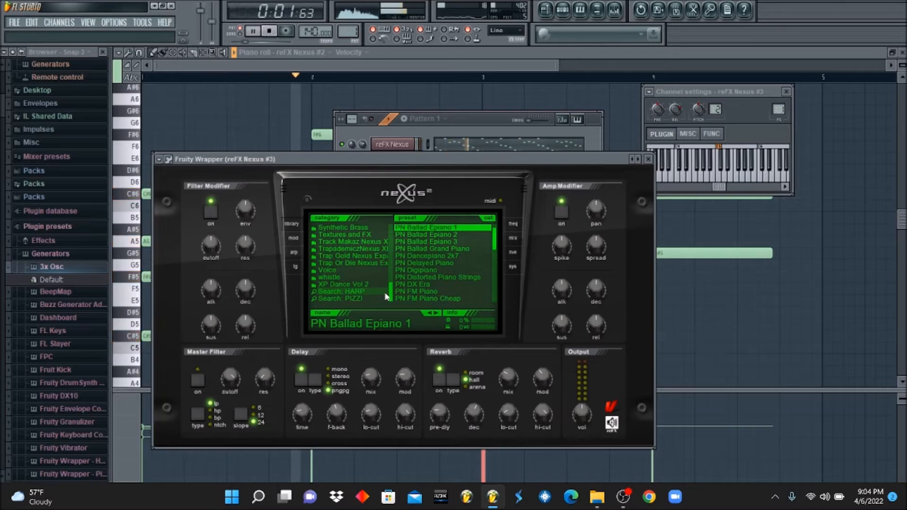
{"action": "left_click", "coordinate": [328, 270]}
{"action": "left_click", "coordinate": [329, 277]}
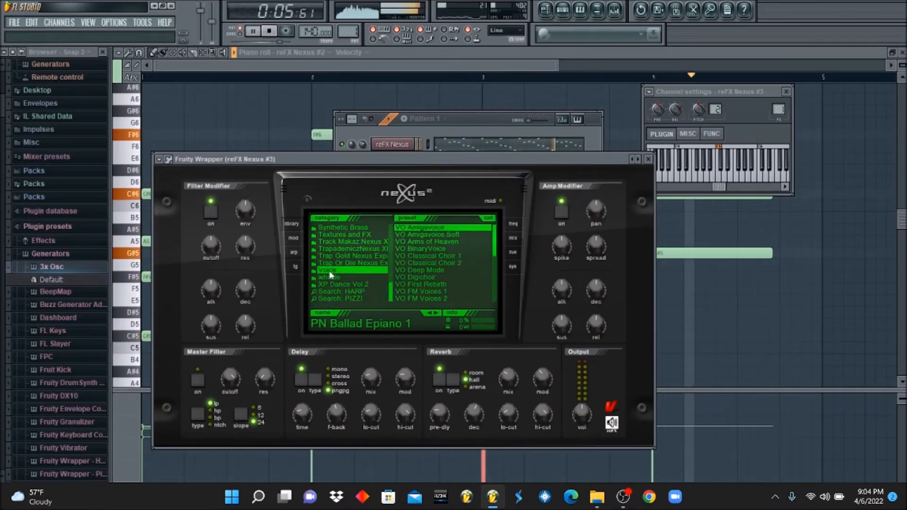
{"action": "left_click", "coordinate": [344, 289]}
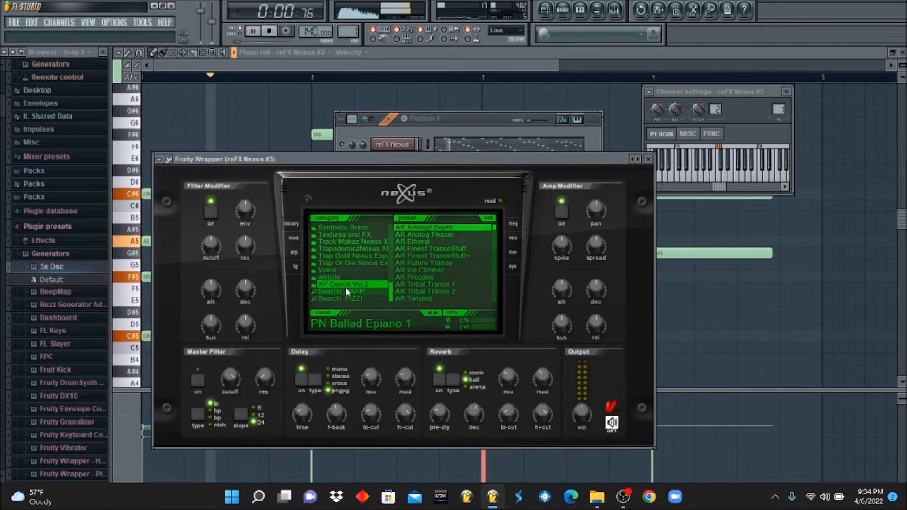
{"action": "left_click", "coordinate": [345, 289]}
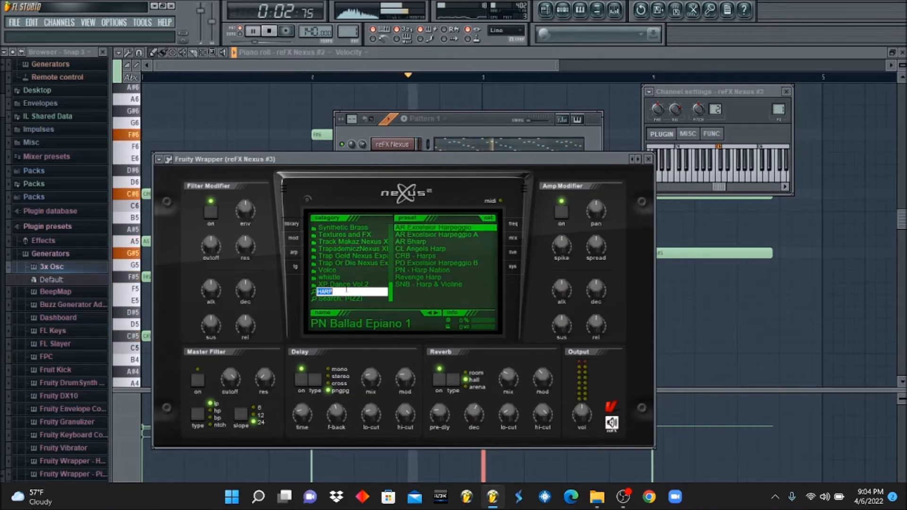
{"action": "type", "text": "whistle"}
{"action": "key", "text": "Return"}
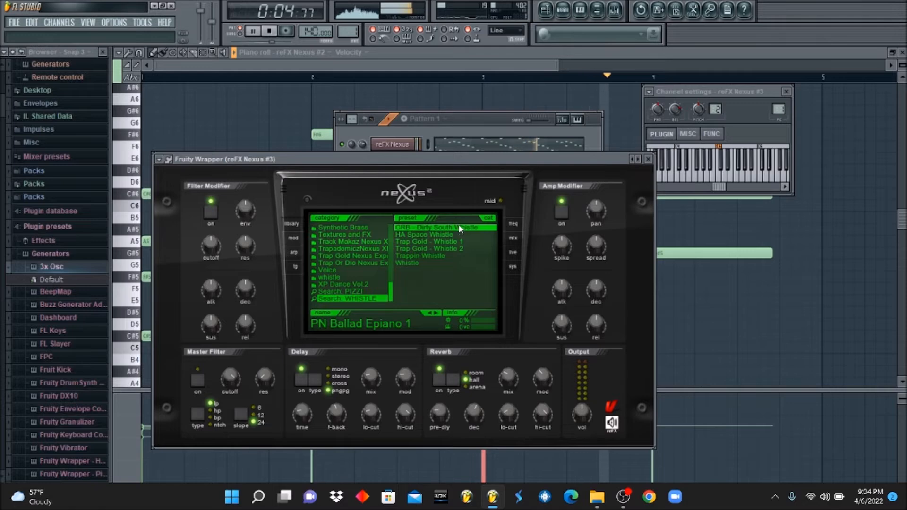
Audition the Trap Gold, HA Space and CRB Dirty South whistle presets, and load Trappin Whistle on reFX Nexus #3
{"action": "left_click", "coordinate": [446, 241]}
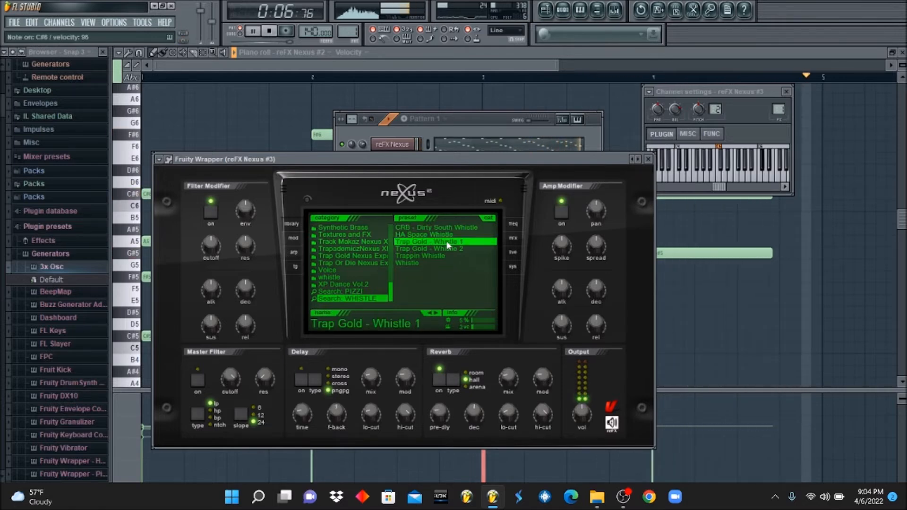
{"action": "left_click", "coordinate": [444, 248]}
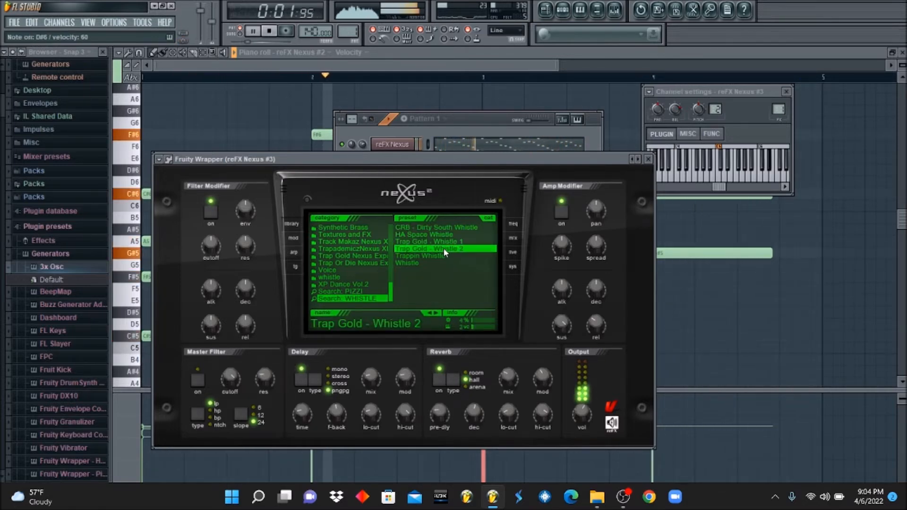
{"action": "left_click", "coordinate": [440, 233]}
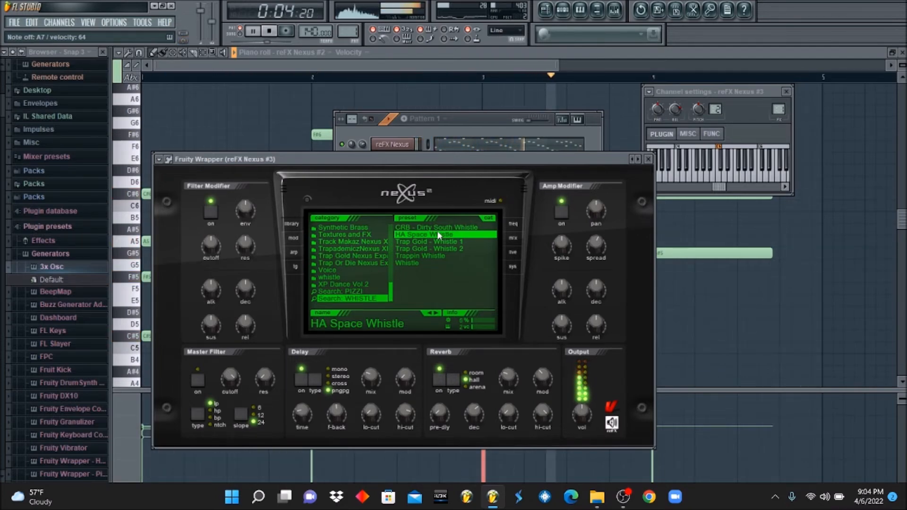
{"action": "left_click", "coordinate": [435, 227]}
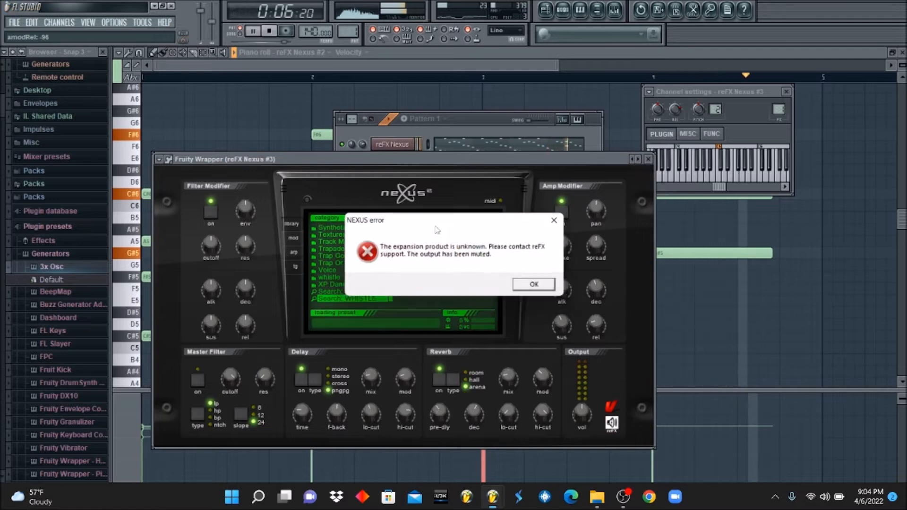
{"action": "left_click", "coordinate": [554, 221]}
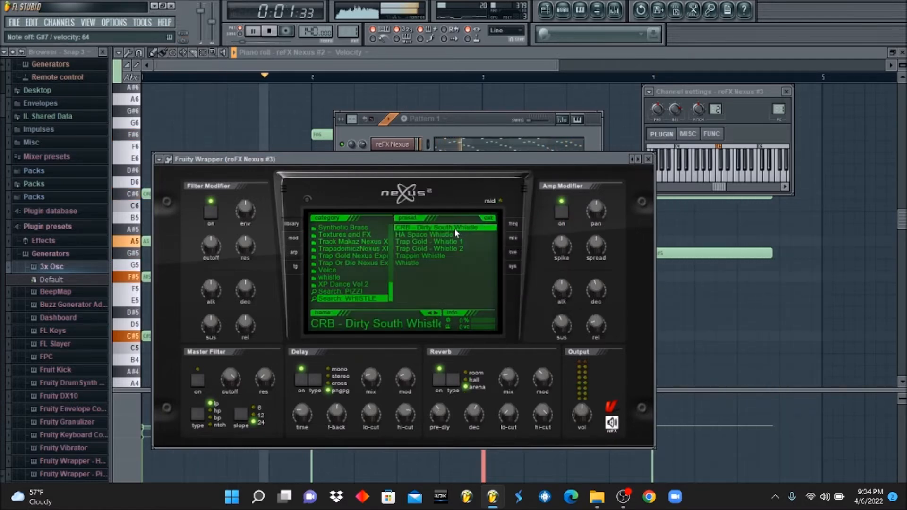
{"action": "left_click", "coordinate": [454, 228]}
{"action": "left_click", "coordinate": [563, 222]}
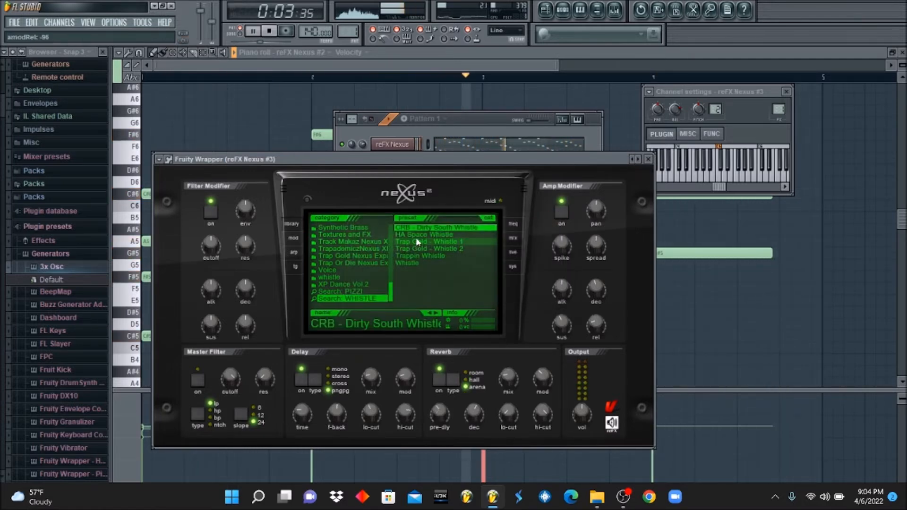
{"action": "left_click", "coordinate": [415, 234]}
{"action": "left_click", "coordinate": [407, 256]}
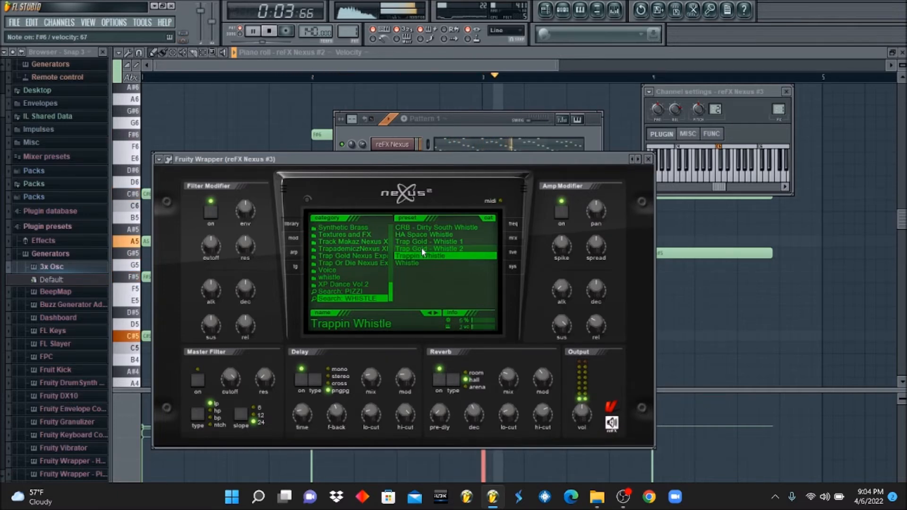
Record a four-bar whistle melody on C#6, F#6, G#6 and A6 in reFX Nexus #3 and open its piano roll
{"action": "left_click", "coordinate": [270, 31]}
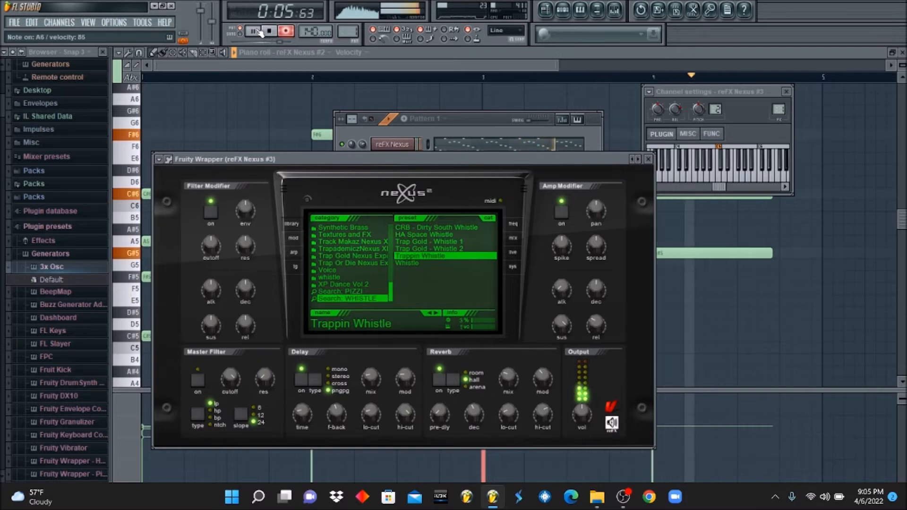
{"action": "left_click", "coordinate": [286, 31]}
{"action": "left_click", "coordinate": [480, 124]}
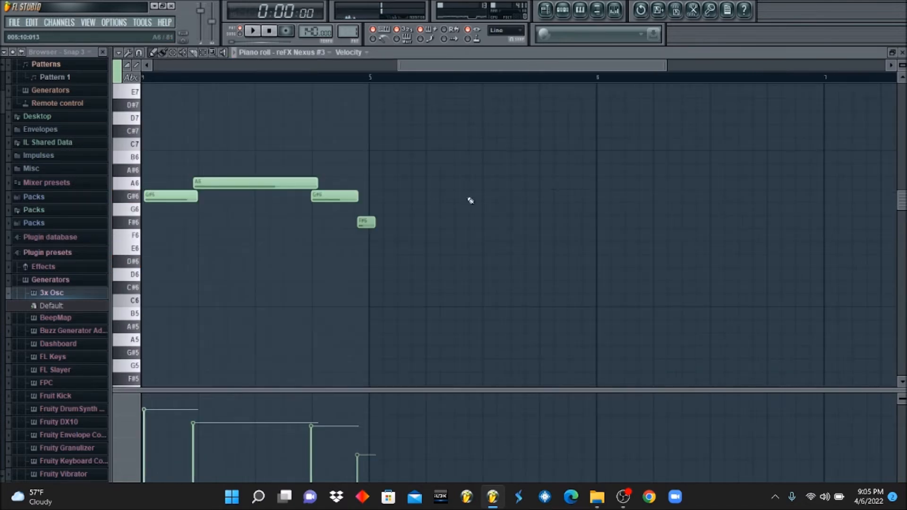
Select bars 1 to 4 of the whistle melody and duplicate them into bars 5 to 8
{"action": "right_click", "coordinate": [217, 53]}
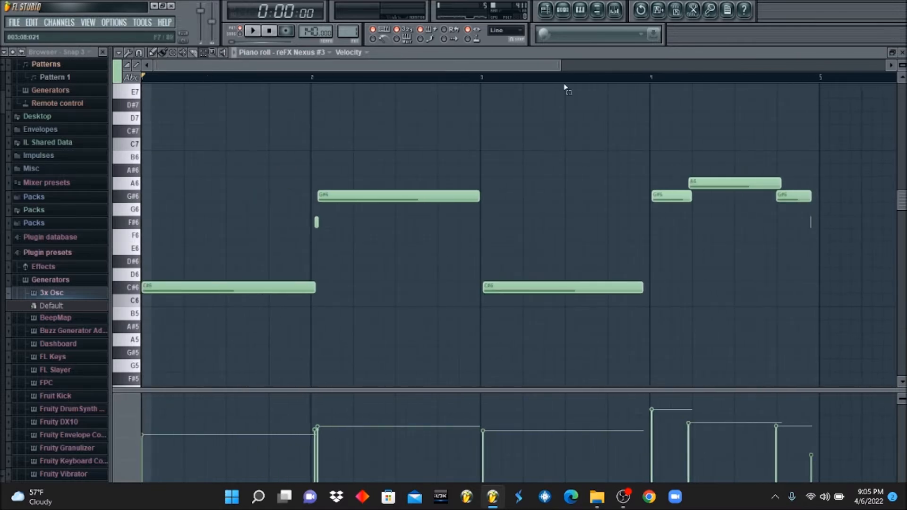
{"action": "left_click_drag", "start_coordinate": [562, 62], "coordinate": [845, 127]}
{"action": "left_click", "coordinate": [138, 56]}
{"action": "left_click", "coordinate": [143, 77]}
{"action": "left_click_drag", "start_coordinate": [539, 85], "coordinate": [143, 78]}
{"action": "key", "text": "ctrl+b"}
{"action": "key", "text": "ctrl+d"}
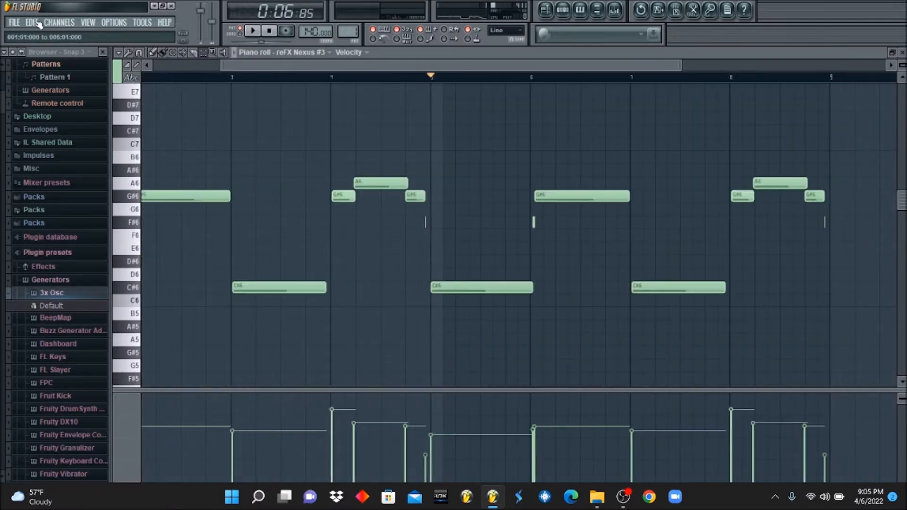
Open the piano roll of the first reFX Nexus channel and duplicate its four-bar melody into bars 5 to 8
{"action": "left_click", "coordinate": [562, 9]}
{"action": "left_click", "coordinate": [461, 142]}
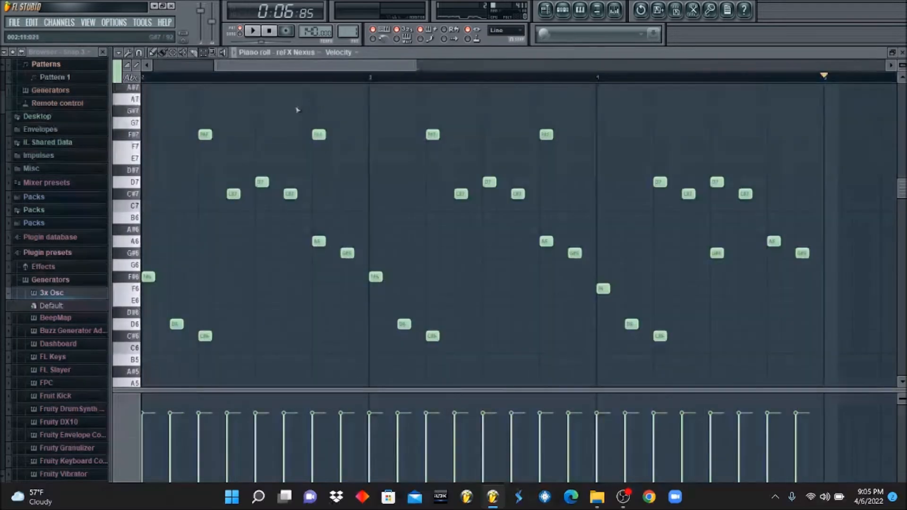
{"action": "right_click", "coordinate": [212, 52]}
{"action": "left_click", "coordinate": [202, 53]}
{"action": "left_click_drag", "start_coordinate": [501, 77], "coordinate": [80, 75]}
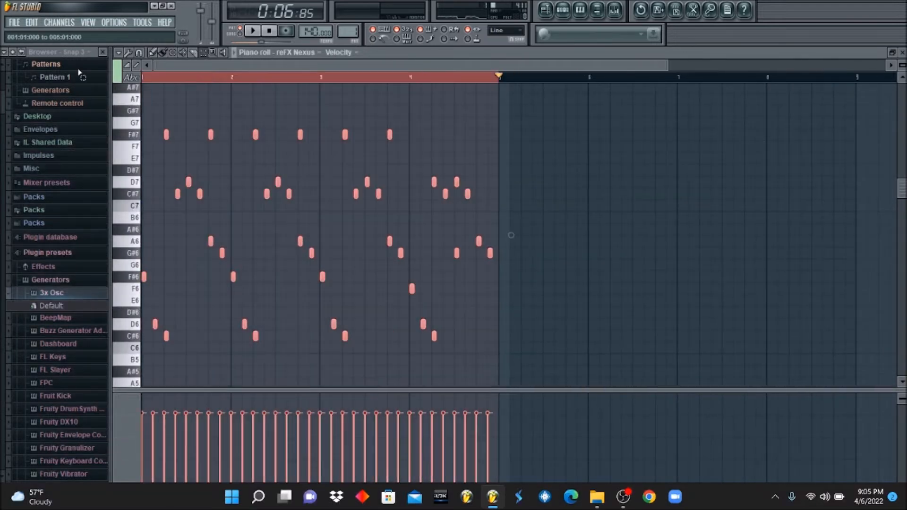
{"action": "key", "text": "ctrl+b"}
{"action": "key", "text": "ctrl+d"}
Open the reFX Nexus #2 piano roll and duplicate its four bars of chords into bars 5 to 8
{"action": "left_click", "coordinate": [569, 11]}
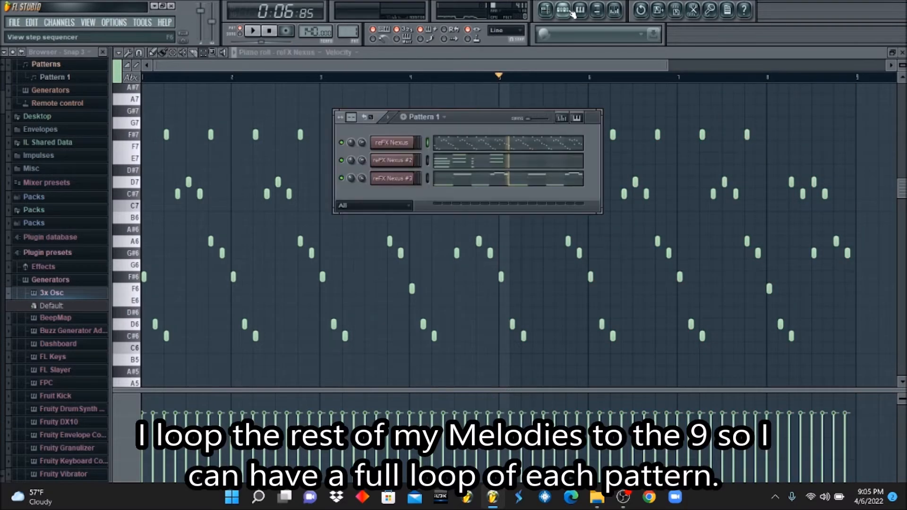
{"action": "left_click", "coordinate": [475, 166]}
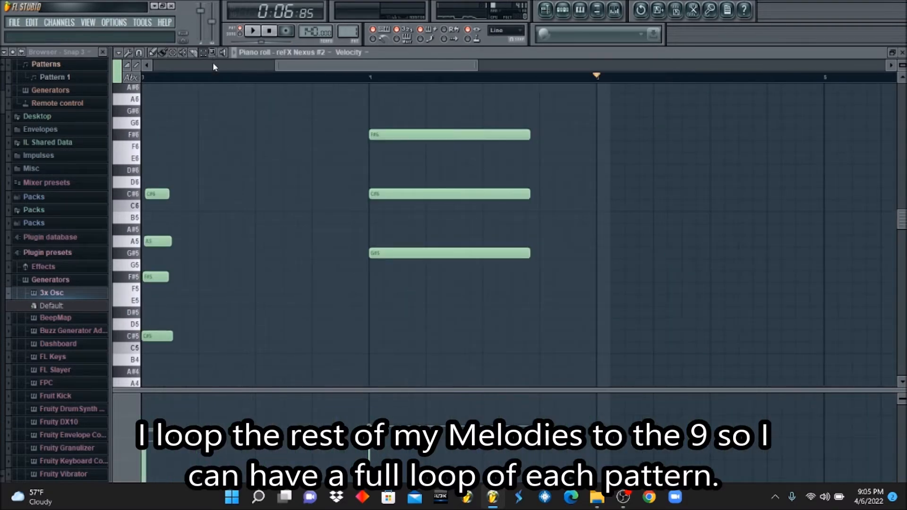
{"action": "scroll", "coordinate": [226, 105], "scroll_direction": "down", "scroll_amount": 4}
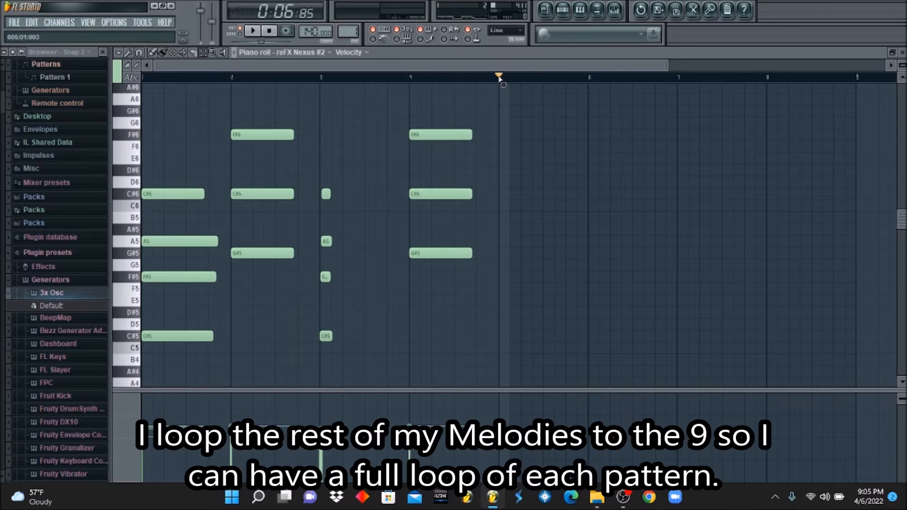
{"action": "key", "text": "ctrl+a"}
{"action": "key", "text": "ctrl+b"}
{"action": "key", "text": "ctrl+d"}
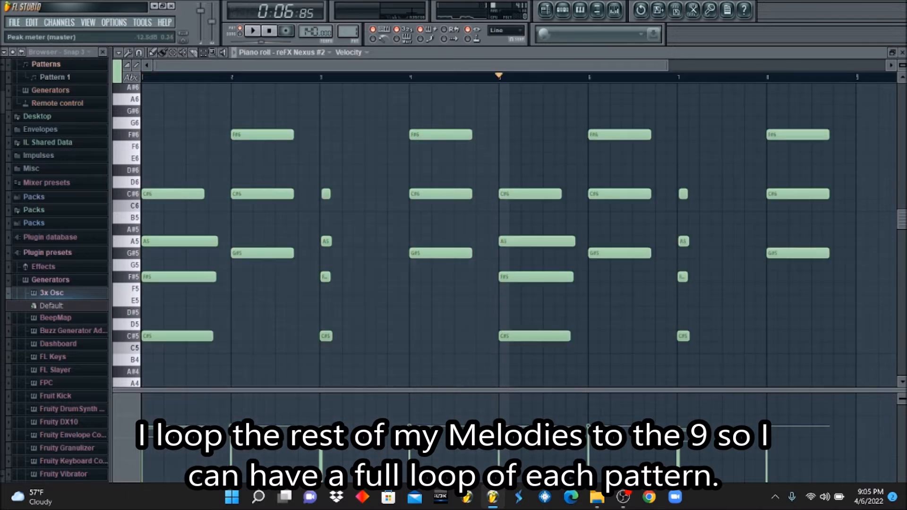
Start playback and place Pattern 1 on Track 1 of the playlist, starting at bar 1
{"action": "key", "text": "space"}
{"action": "left_click", "coordinate": [546, 17]}
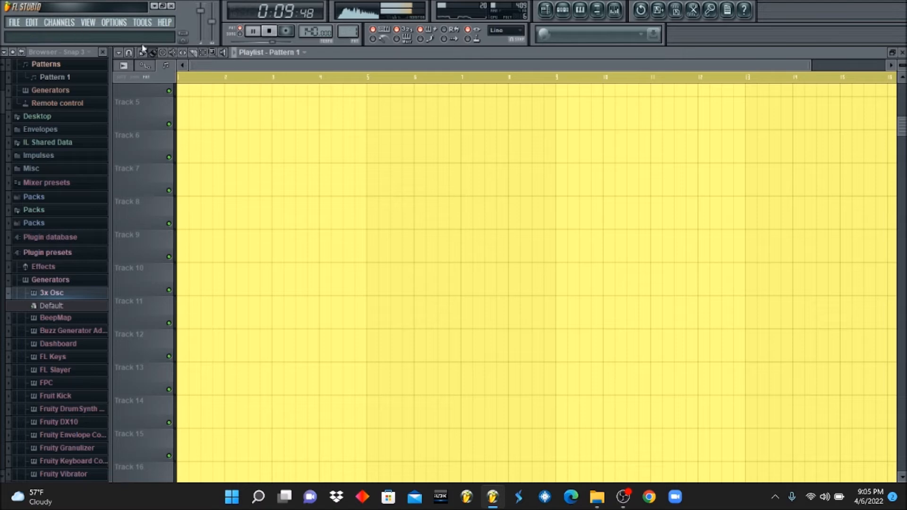
{"action": "left_click_drag", "start_coordinate": [199, 115], "coordinate": [185, 87]}
Show the step sequencer and look through the drum kit folders under Packs in the browser
{"action": "left_click", "coordinate": [563, 10]}
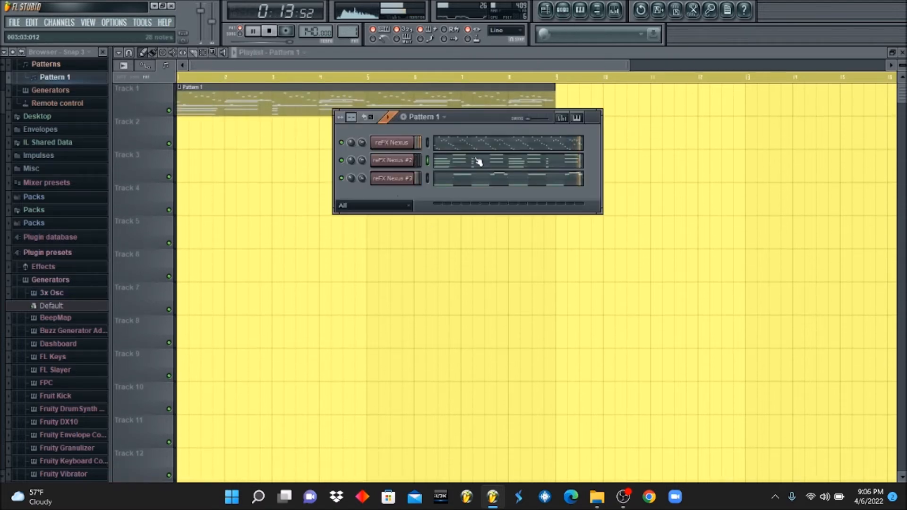
{"action": "left_click", "coordinate": [50, 222]}
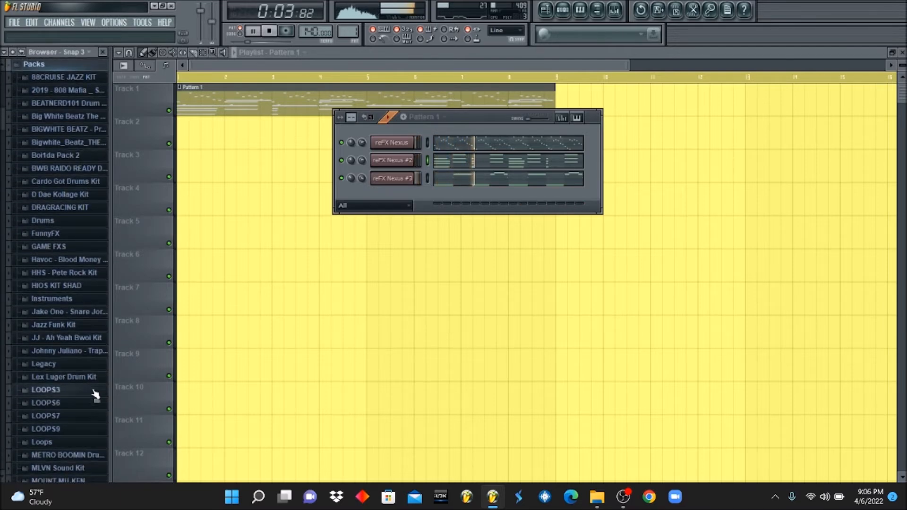
{"action": "scroll", "coordinate": [75, 416], "scroll_direction": "down", "scroll_amount": 7}
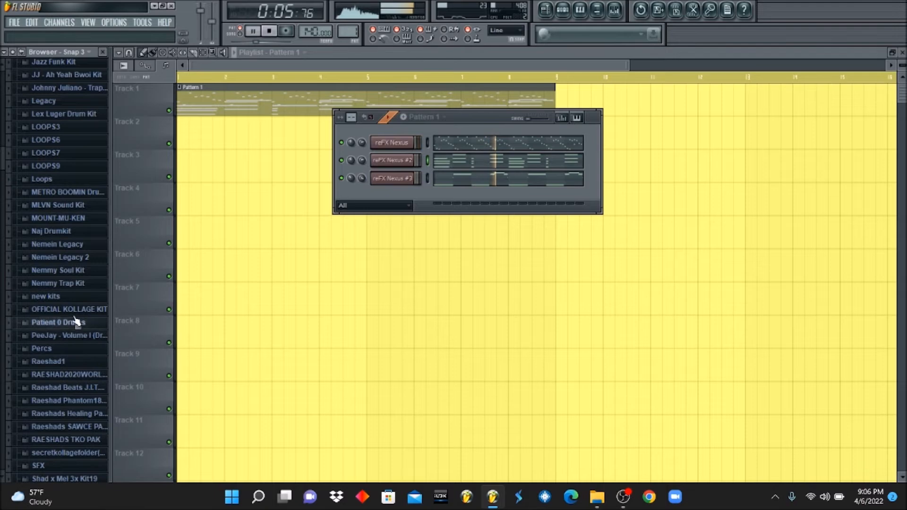
In the reFX Nexus #3 piano roll, raise the bar 7 note to C#7, checking it by playing back from bar 6
{"action": "left_click", "coordinate": [532, 184]}
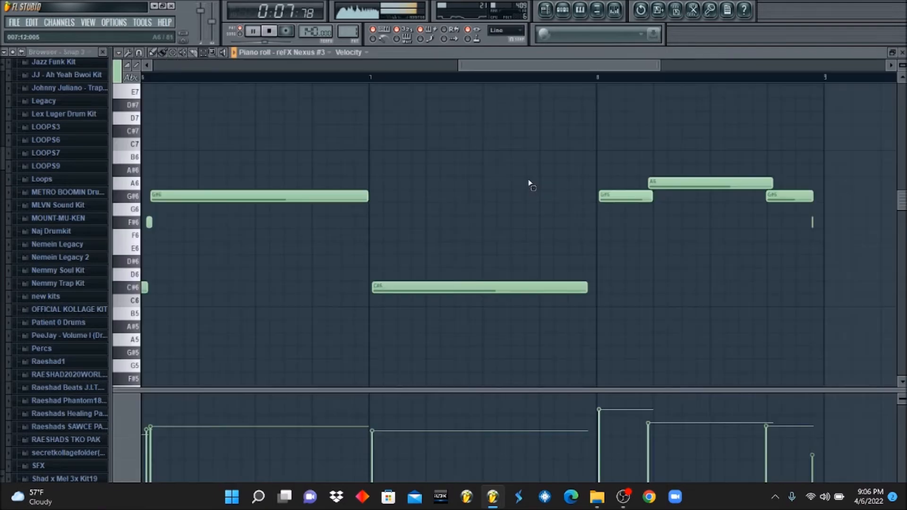
{"action": "scroll", "coordinate": [646, 231], "scroll_direction": "down", "scroll_amount": 4}
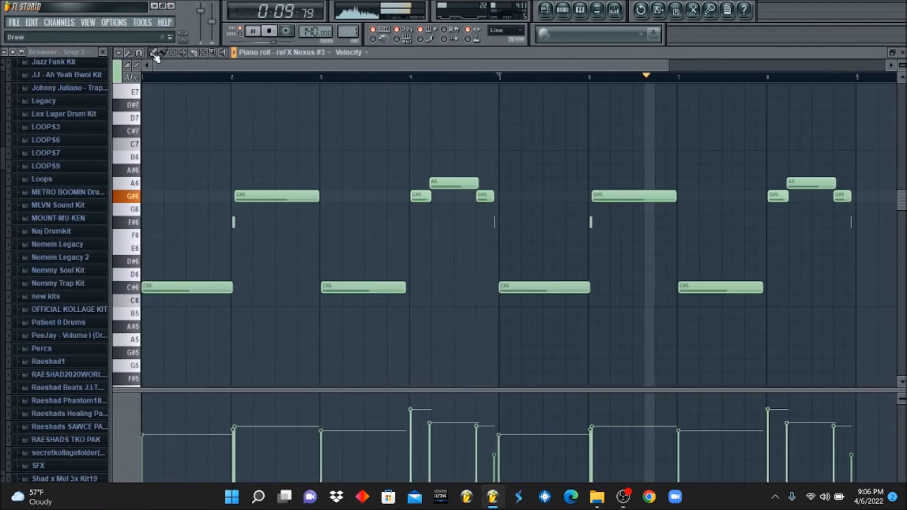
{"action": "key", "text": "space"}
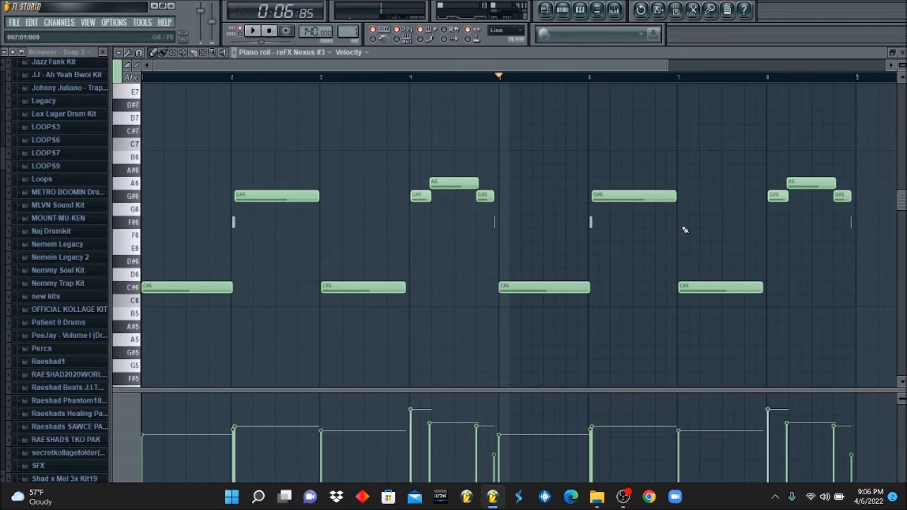
{"action": "left_click_drag", "start_coordinate": [700, 287], "coordinate": [697, 142]}
{"action": "left_click", "coordinate": [592, 77]}
{"action": "key", "text": "space"}
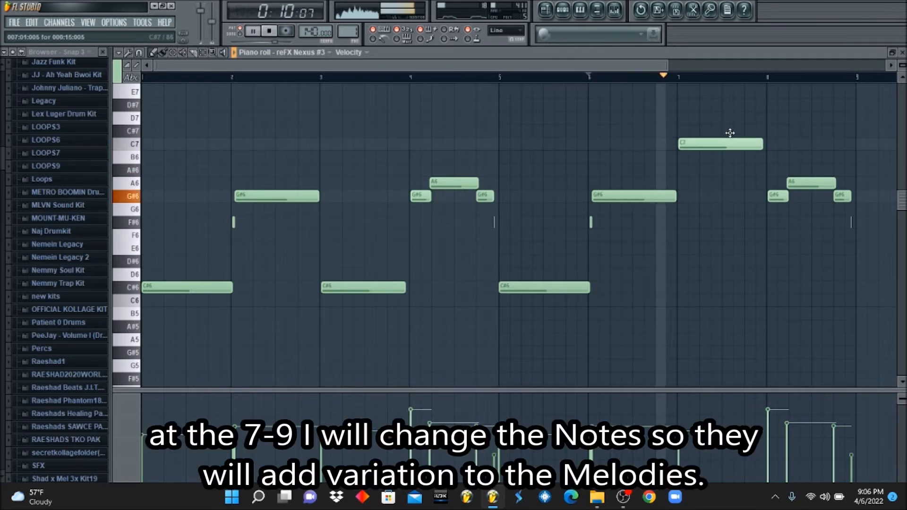
{"action": "left_click_drag", "start_coordinate": [730, 132], "coordinate": [728, 124]}
{"action": "key", "text": "space"}
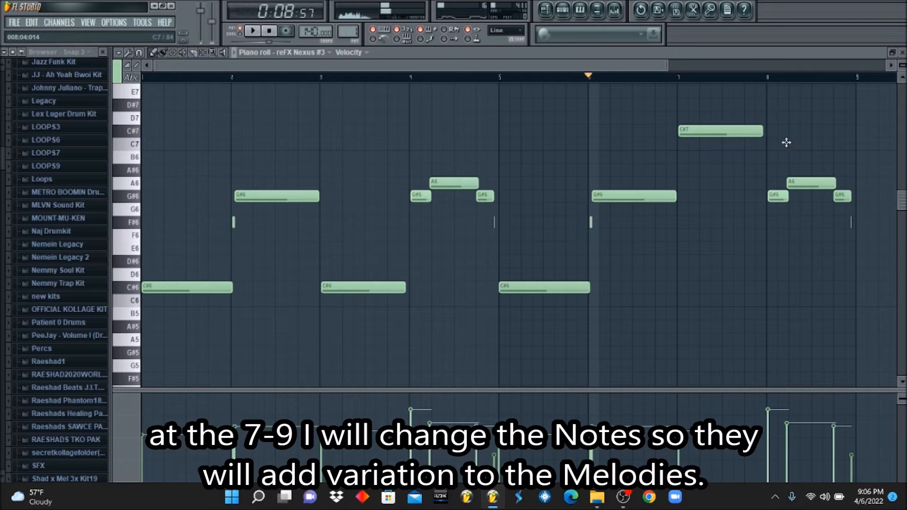
In the reFX Nexus #2 piano roll, change the bar 8 chord to F6, D6, B5, G#5 and C#5
{"action": "left_click", "coordinate": [565, 20]}
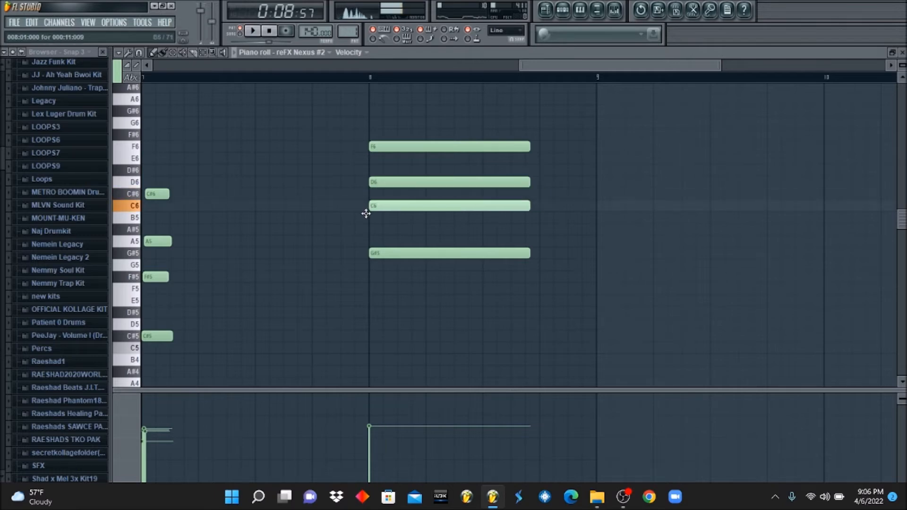
{"action": "left_click", "coordinate": [375, 338]}
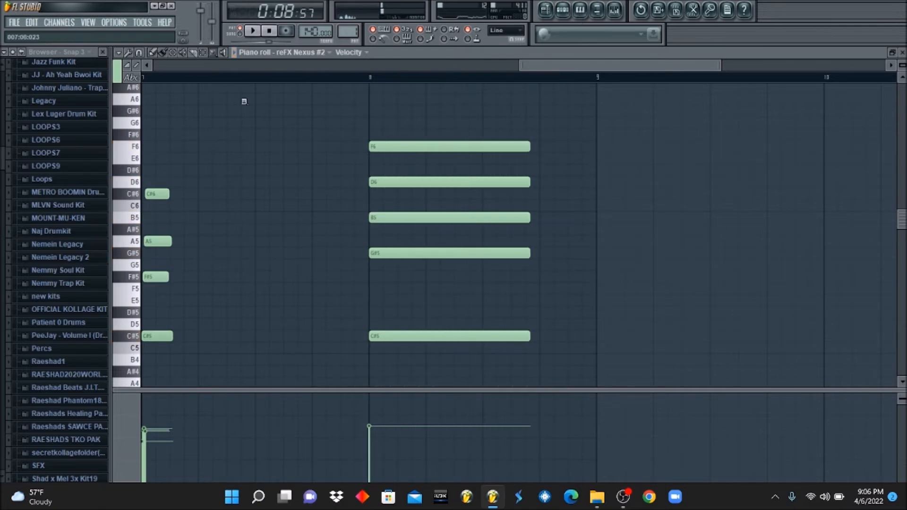
{"action": "scroll", "coordinate": [471, 144], "scroll_direction": "down", "scroll_amount": 3}
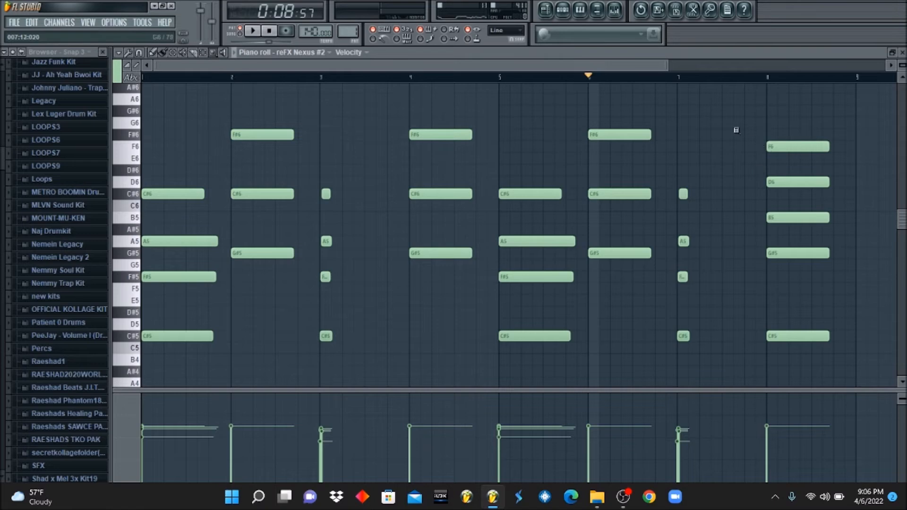
Show the step sequencer, stop playback and open the Hits folder of the Philly x DunkDaMe... kit inside the Raeshad1 browser folder
{"action": "left_click", "coordinate": [569, 12]}
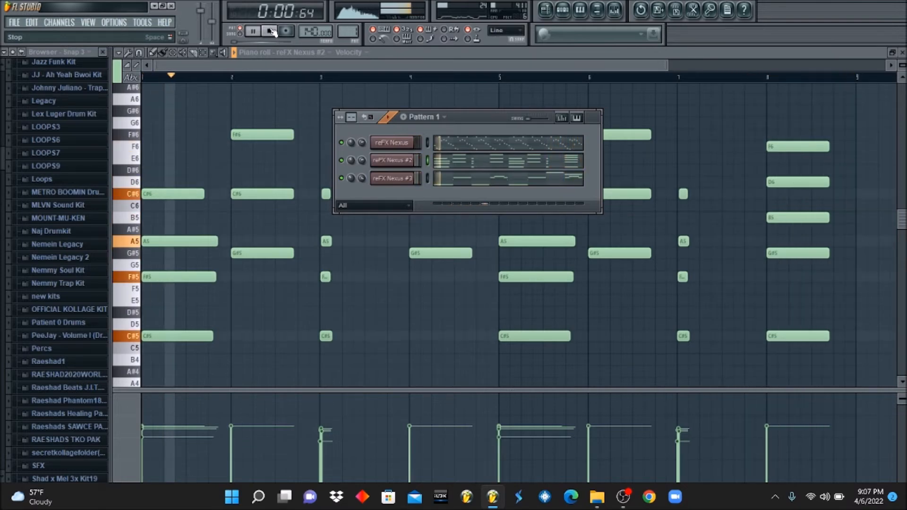
{"action": "left_click", "coordinate": [271, 31]}
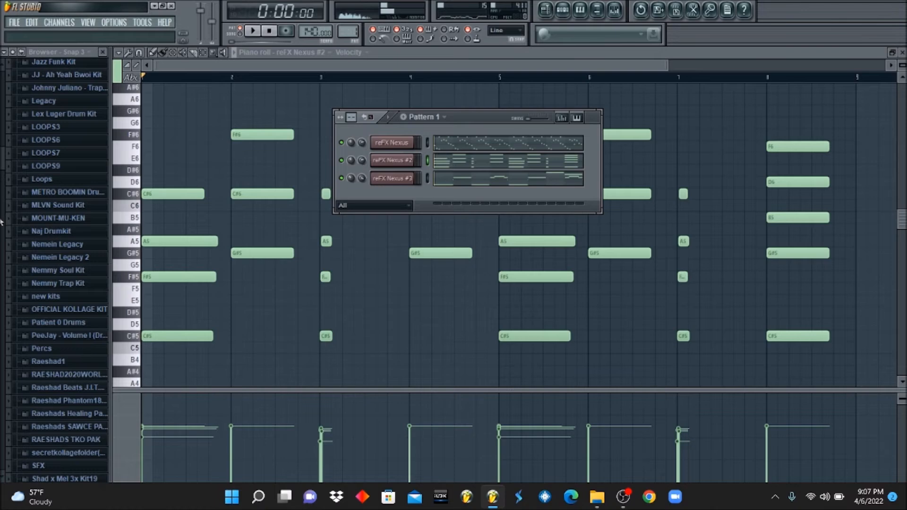
{"action": "left_click_drag", "start_coordinate": [1, 166], "coordinate": [2, 198]}
{"action": "scroll", "coordinate": [69, 244], "scroll_direction": "up", "scroll_amount": 3}
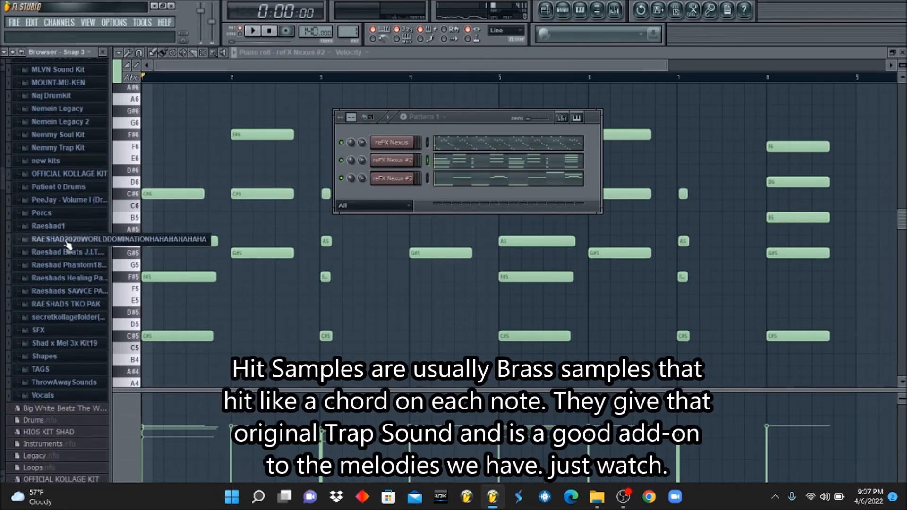
{"action": "left_click", "coordinate": [57, 226]}
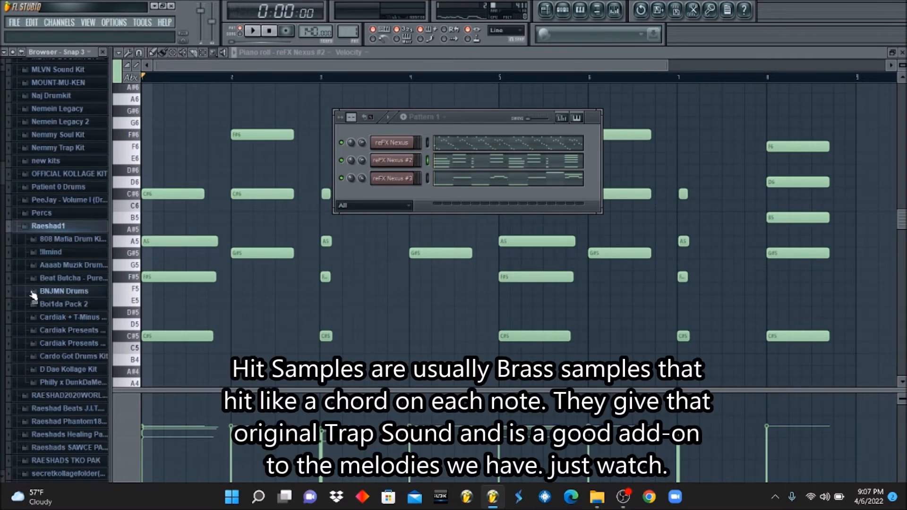
{"action": "left_click", "coordinate": [61, 384]}
{"action": "left_click", "coordinate": [55, 350]}
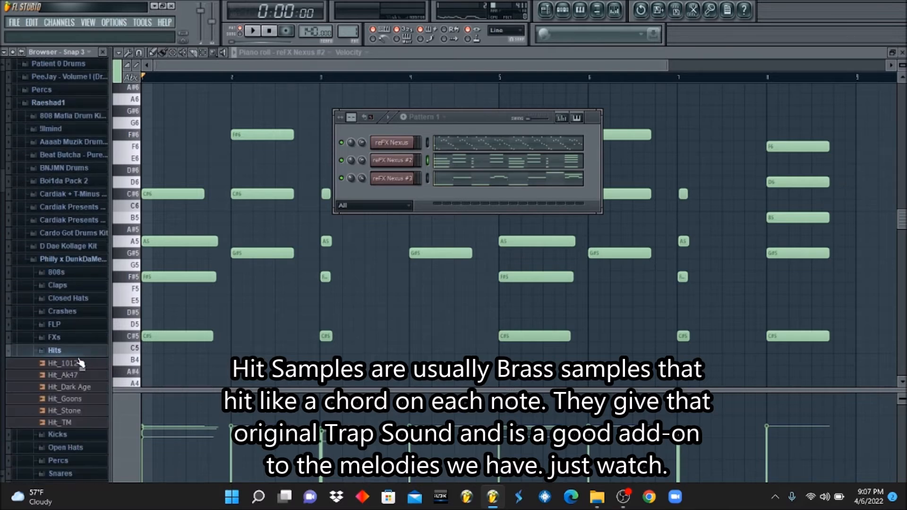
Preview the hit samples, add Hit_Dark Age as a channel below reFX Nexus #3 and send it to the piano roll
{"action": "left_click", "coordinate": [72, 398]}
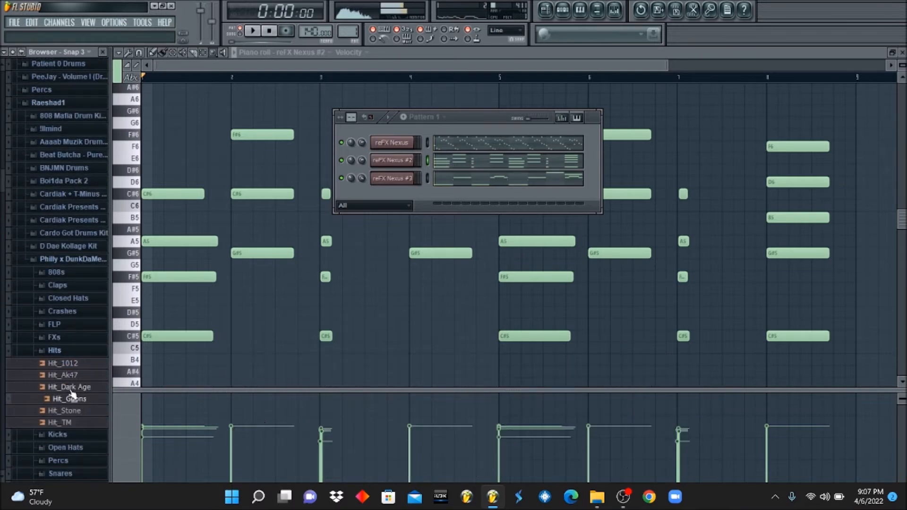
{"action": "left_click_drag", "start_coordinate": [395, 199], "coordinate": [395, 199]}
{"action": "left_click", "coordinate": [397, 201]}
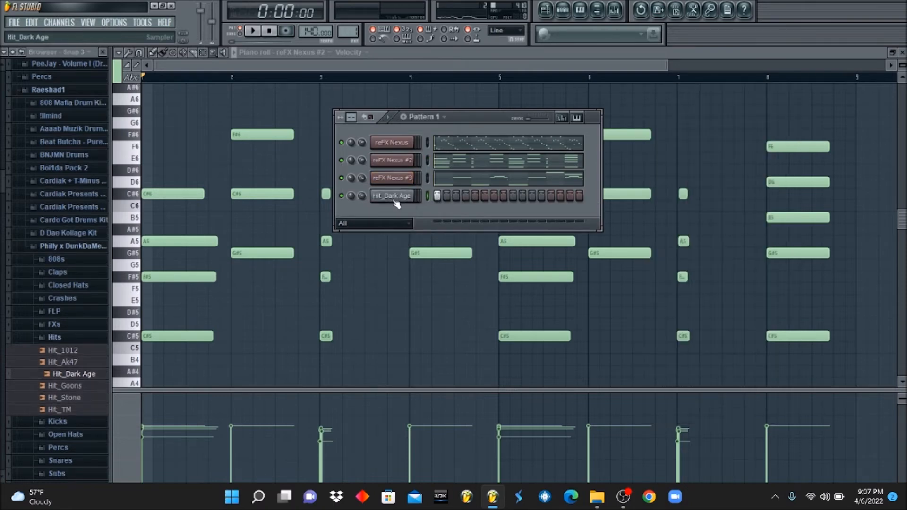
{"action": "left_click", "coordinate": [397, 201]}
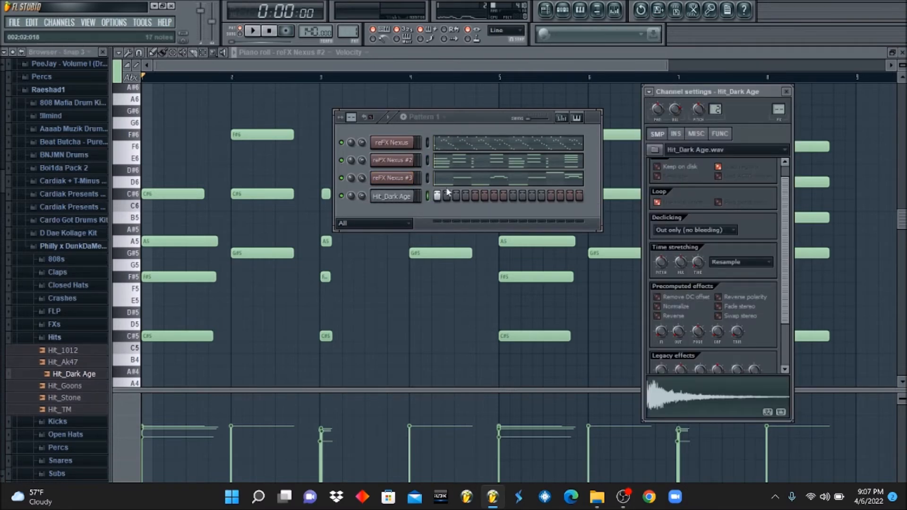
{"action": "right_click", "coordinate": [414, 199]}
{"action": "left_click", "coordinate": [443, 196]}
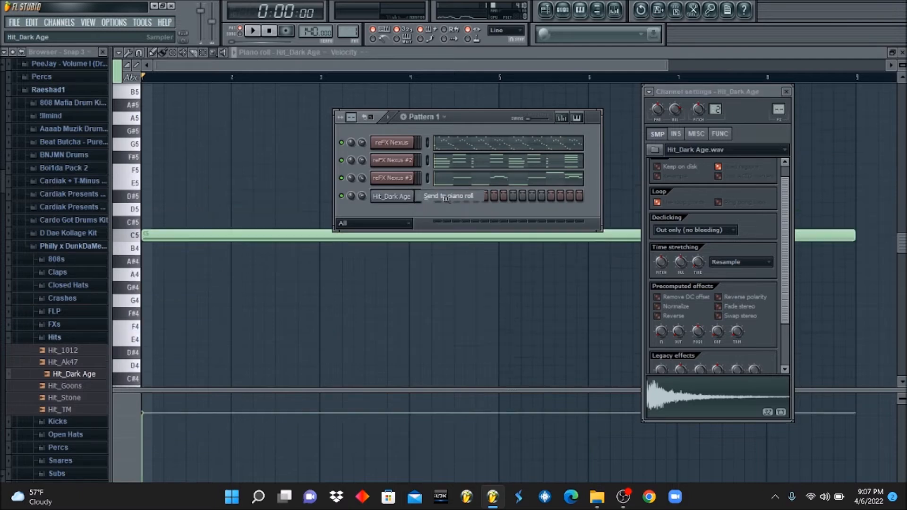
Transpose the Hit_Dark Age note up in semitones to F#6, listening to the pitch against the melodies
{"action": "left_click", "coordinate": [155, 54]}
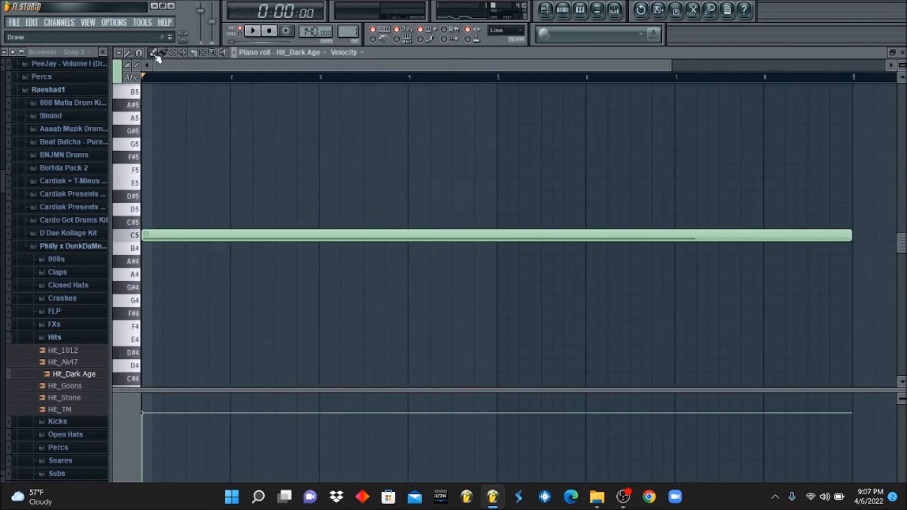
{"action": "key", "text": "space"}
{"action": "key", "text": "shift+Up"}
{"action": "key", "text": "space"}
{"action": "key", "text": "space"}
{"action": "key", "text": "shift+Up"}
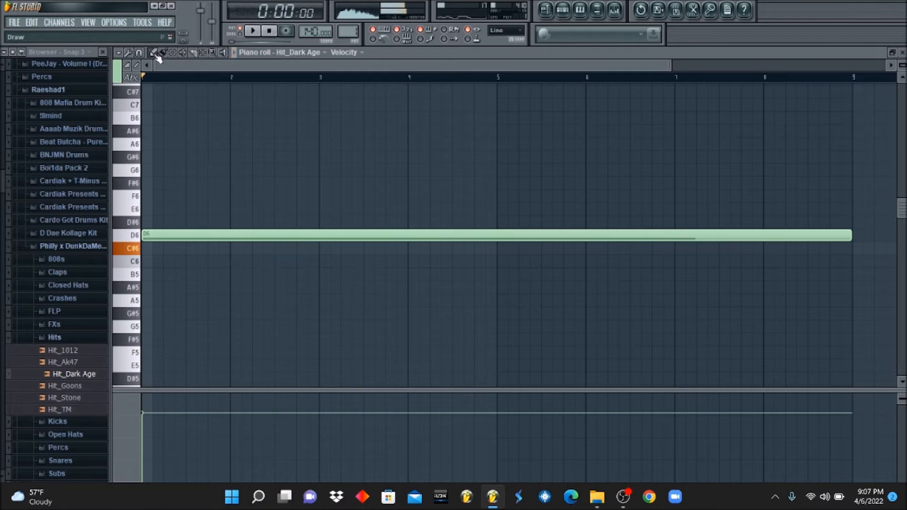
{"action": "key", "text": "shift+Up"}
{"action": "key", "text": "shift+Up"}
{"action": "key", "text": "shift+Up"}
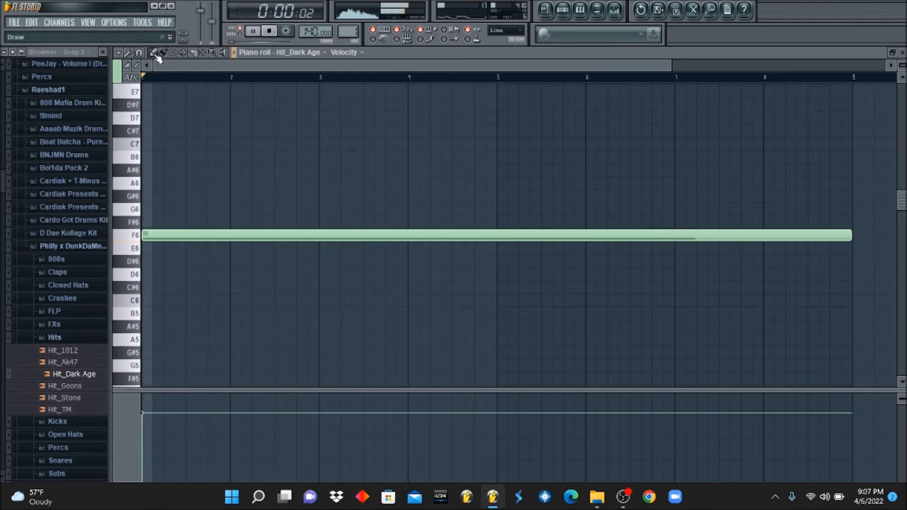
{"action": "key", "text": "shift+Up"}
{"action": "key", "text": "space"}
Shorten the Hit_Dark Age note to two steps and lower it by octaves to F#3
{"action": "key", "text": "shift+d"}
{"action": "key", "text": "space"}
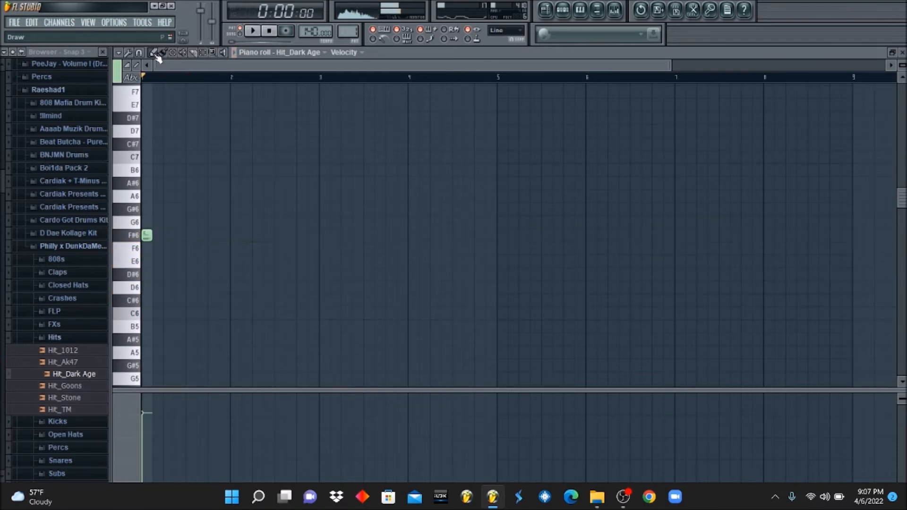
{"action": "key", "text": "ctrl+Down"}
{"action": "key", "text": "space"}
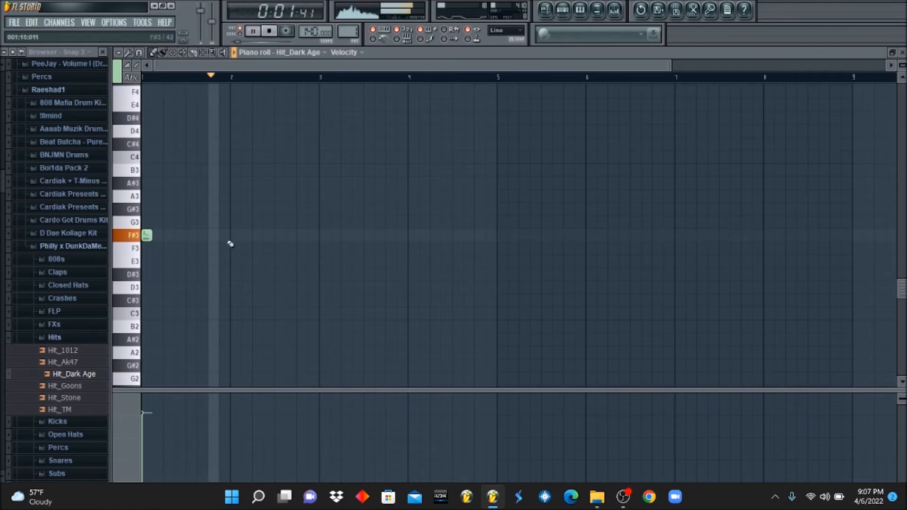
Add a two-step F#3 note at step 13 of bar 1 and raise both notes' velocities to maximum
{"action": "left_click", "coordinate": [222, 238]}
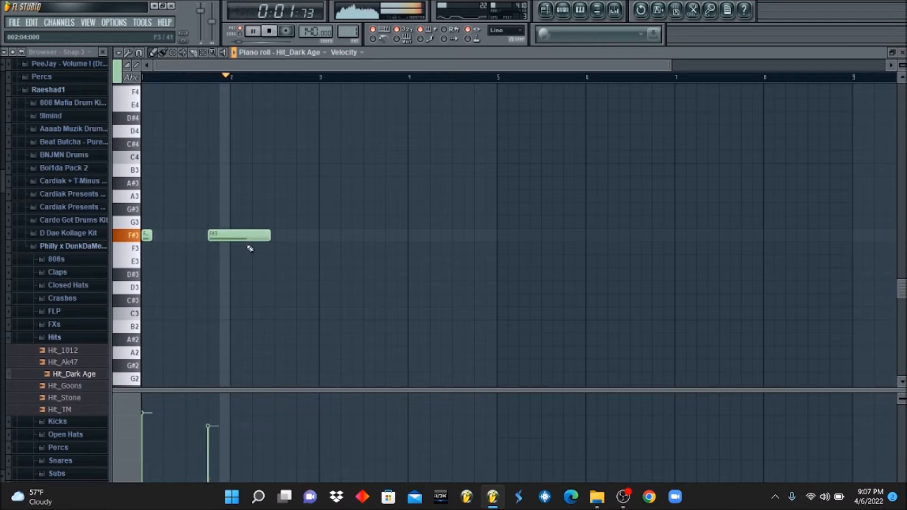
{"action": "left_click_drag", "start_coordinate": [269, 236], "coordinate": [216, 238]}
{"action": "left_click_drag", "start_coordinate": [142, 397], "coordinate": [211, 394]}
Play back the hits and duplicate the first two bars' notes into bars 3 and 4
{"action": "key", "text": "space"}
{"action": "key", "text": "space"}
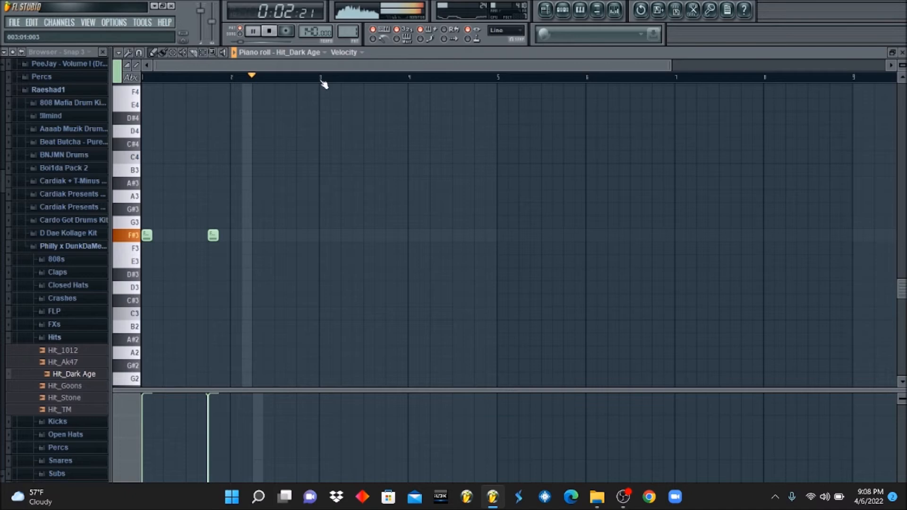
{"action": "left_click_drag", "start_coordinate": [320, 77], "coordinate": [143, 77]}
{"action": "key", "text": "ctrl+b"}
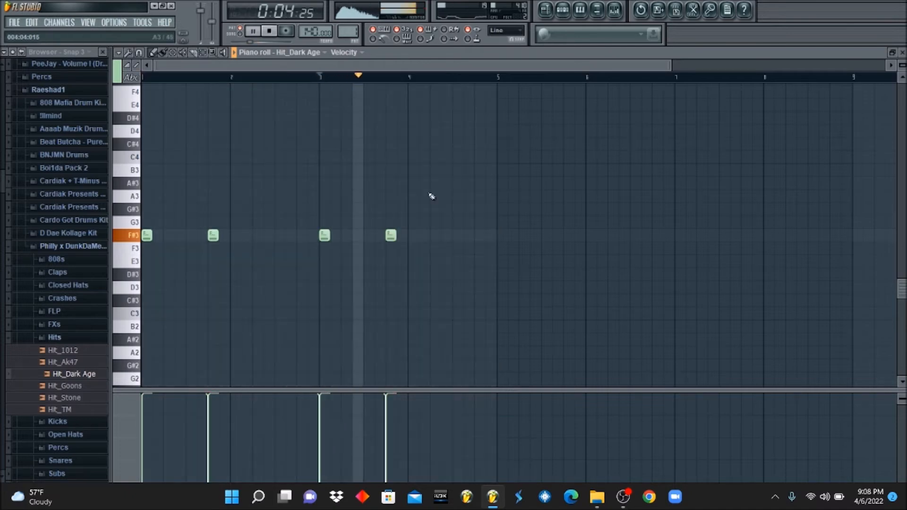
Select bars 1 to 4 and transpose the four Hit_Dark Age notes up in semitones to C#4, checking the pitch by playback
{"action": "left_click_drag", "start_coordinate": [497, 77], "coordinate": [204, 77]}
{"action": "left_click_drag", "start_coordinate": [152, 54], "coordinate": [63, 61]}
{"action": "right_click", "coordinate": [66, 59]}
{"action": "left_click", "coordinate": [382, 65]}
{"action": "key", "text": "space"}
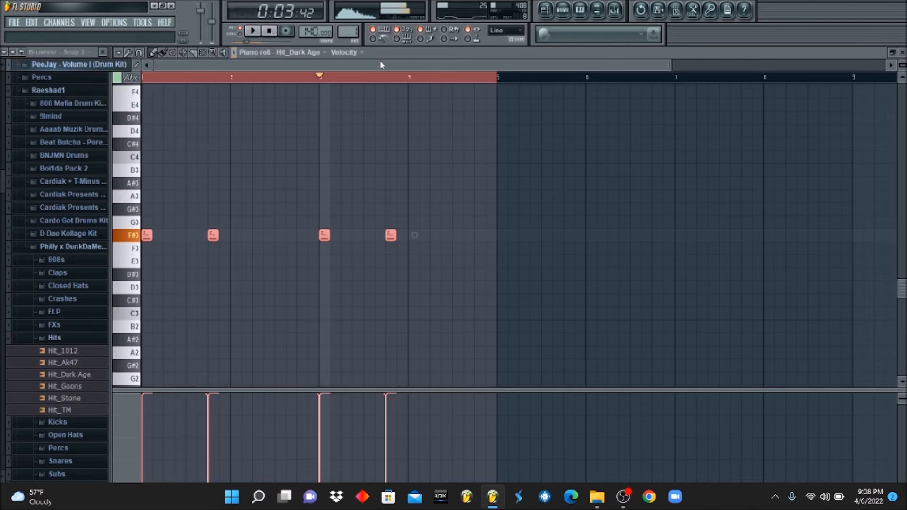
{"action": "key", "text": "shift+Up"}
{"action": "key", "text": "space"}
{"action": "key", "text": "space"}
{"action": "key", "text": "shift+Up"}
{"action": "key", "text": "space"}
{"action": "key", "text": "shift+Up"}
{"action": "key", "text": "space"}
{"action": "key", "text": "space"}
{"action": "key", "text": "shift+Up"}
{"action": "key", "text": "space"}
{"action": "key", "text": "space"}
{"action": "key", "text": "shift+Up"}
{"action": "key", "text": "space"}
{"action": "key", "text": "space"}
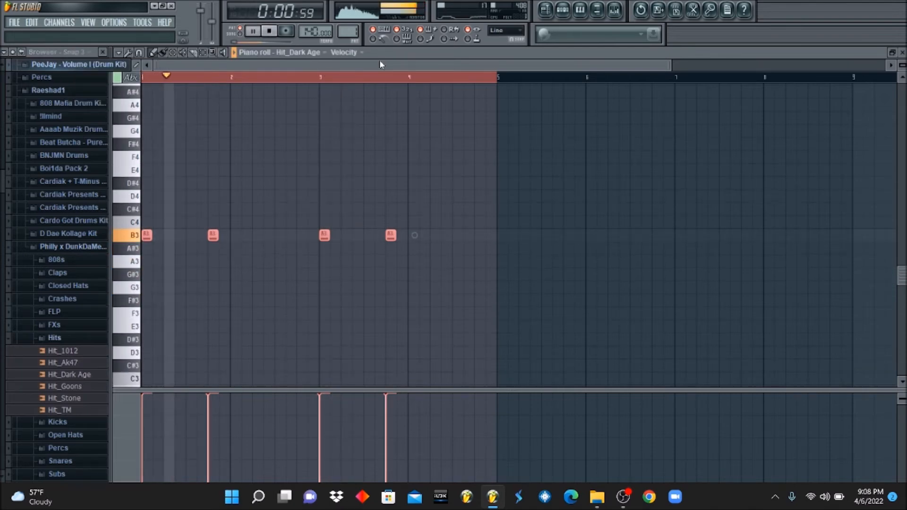
{"action": "key", "text": "shift+Up"}
{"action": "key", "text": "space"}
{"action": "key", "text": "space"}
{"action": "key", "text": "shift+Up"}
{"action": "key", "text": "space"}
{"action": "key", "text": "space"}
{"action": "key", "text": "space"}
{"action": "key", "text": "space"}
{"action": "key", "text": "space"}
{"action": "key", "text": "space"}
{"action": "key", "text": "space"}
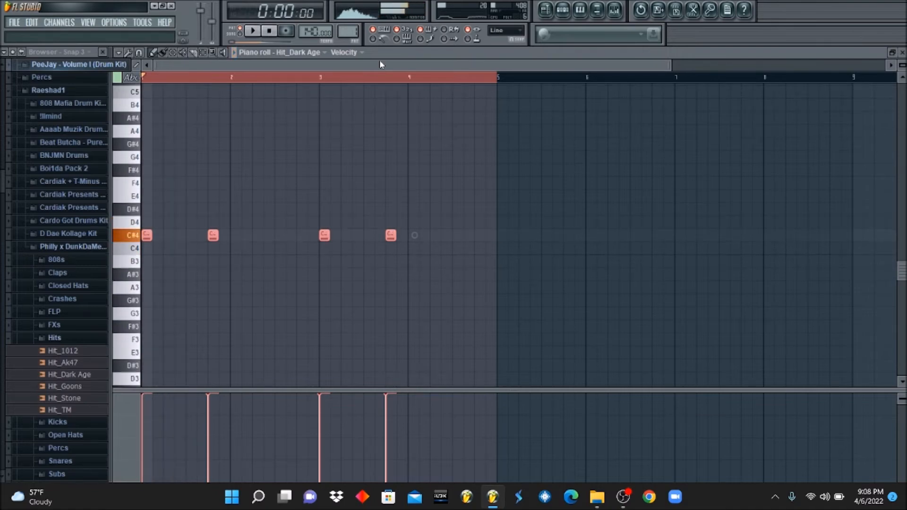
{"action": "key", "text": "ctrl+d"}
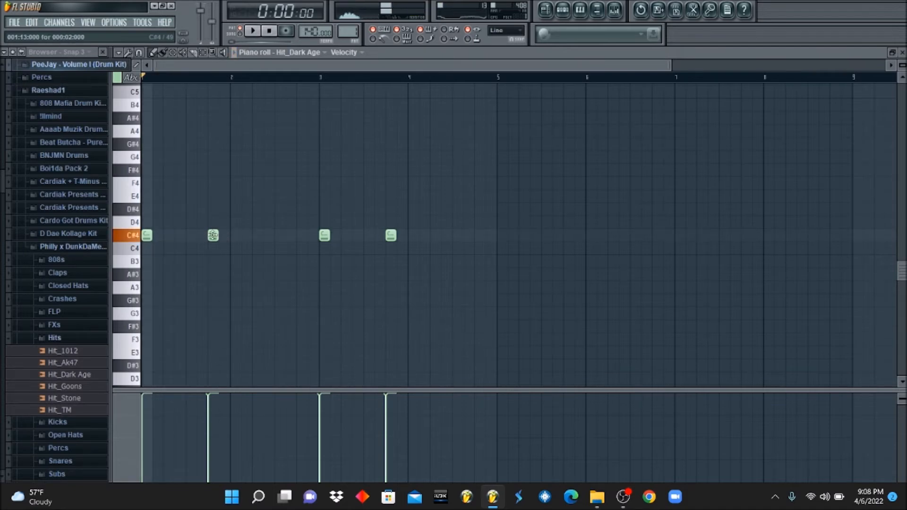
Raise the second bar 1 note to D4, trying an extra D4 in bar 2 and restoring the C#4 that opens bar 3
{"action": "left_click", "coordinate": [279, 222]}
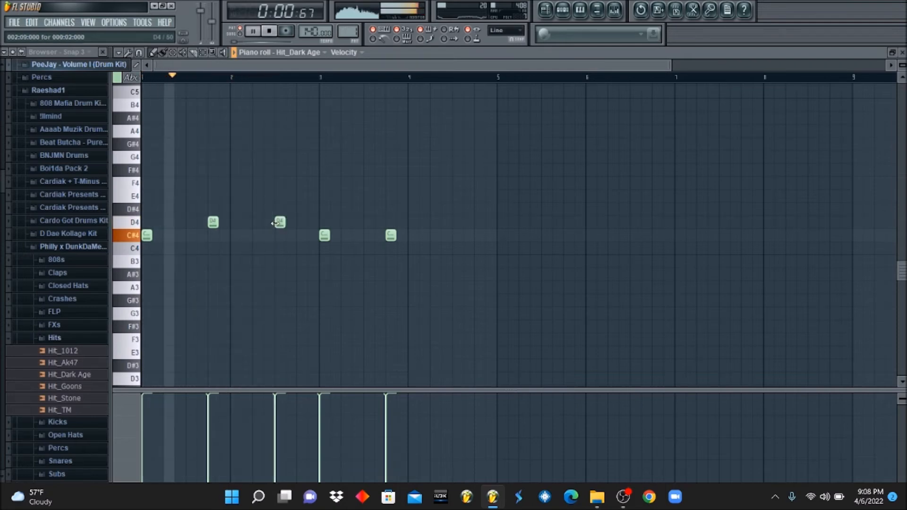
{"action": "right_click", "coordinate": [325, 235]}
{"action": "key", "text": "space"}
{"action": "key", "text": "space"}
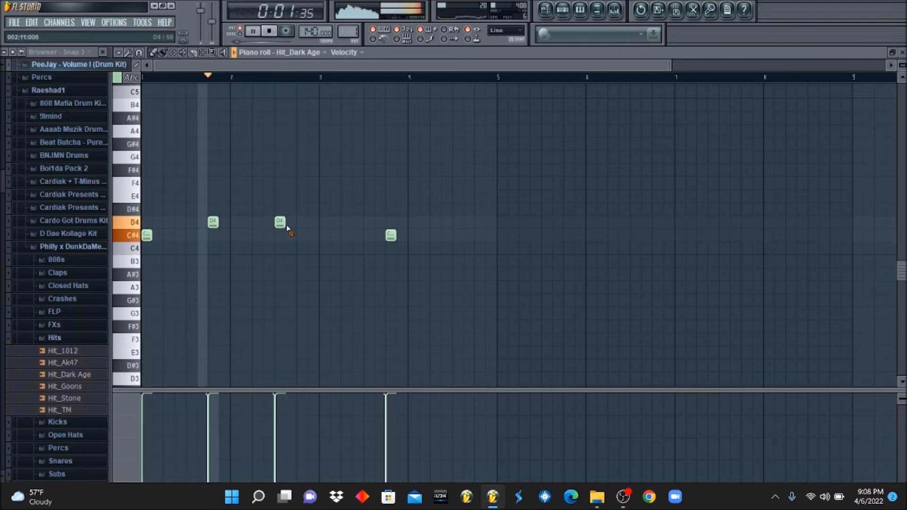
{"action": "right_click", "coordinate": [280, 221]}
{"action": "left_click", "coordinate": [324, 235]}
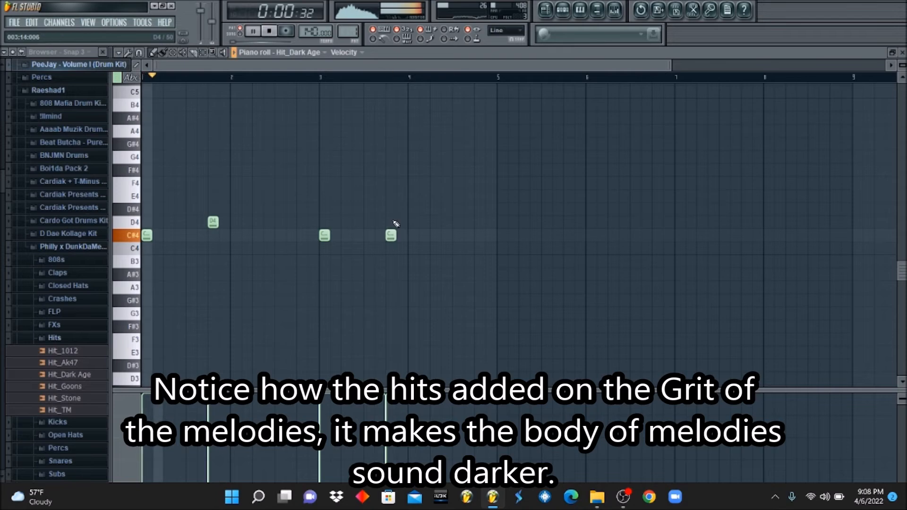
Raise the second bar 3 note to D4 and add a D4 note at step 9 of bar 4
{"action": "left_click_drag", "start_coordinate": [391, 235], "coordinate": [391, 220]}
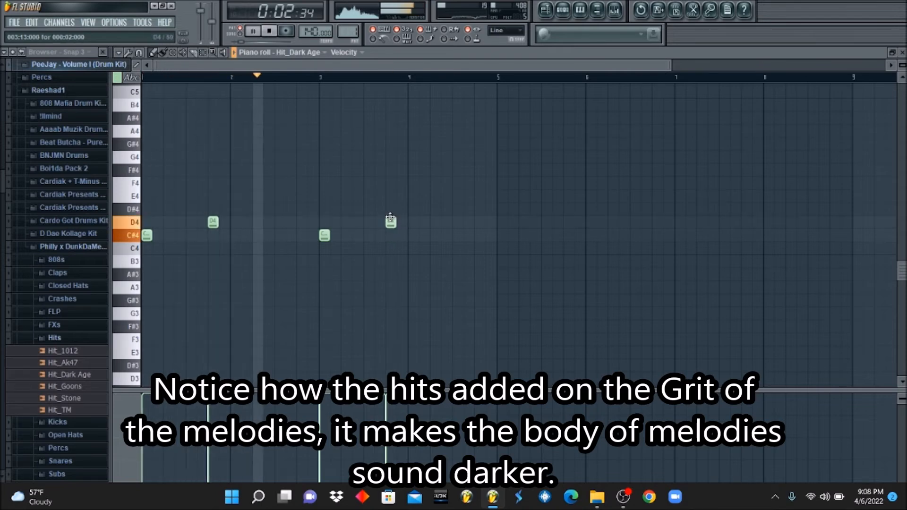
{"action": "left_click", "coordinate": [454, 226]}
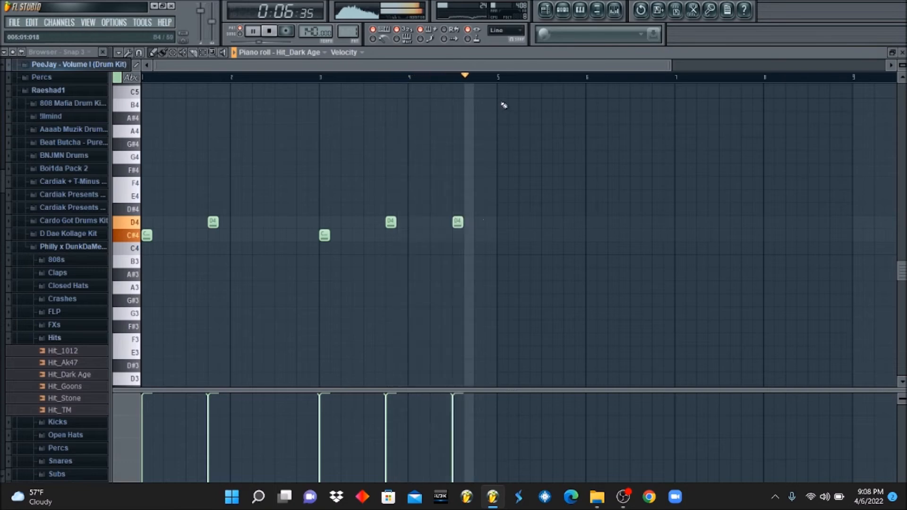
Duplicate the four-bar hit pattern into bars 5 to 8 and clear the selection
{"action": "left_click_drag", "start_coordinate": [499, 79], "coordinate": [3, 71]}
{"action": "key", "text": "ctrl+b"}
{"action": "key", "text": "ctrl+d"}
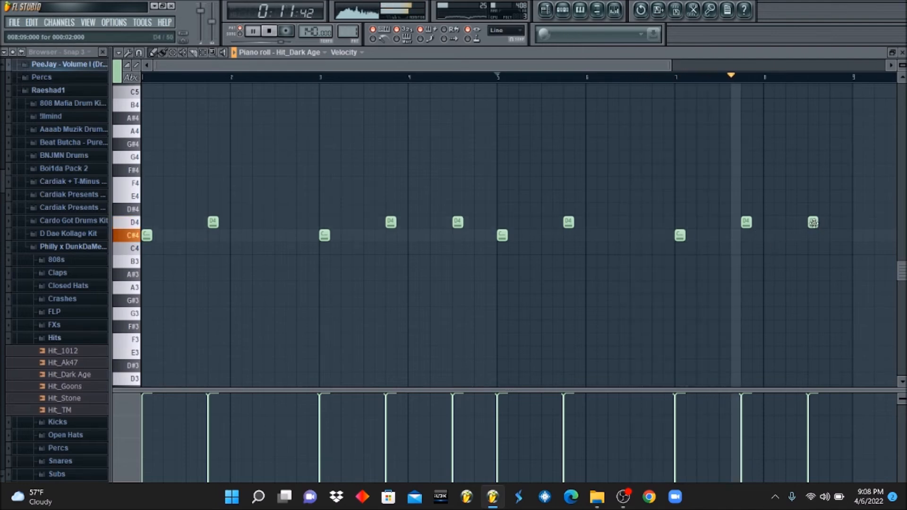
Rework the end of bar 8 into two F4 hits at steps 9 and 13, checking them by playback from bar 8
{"action": "left_click_drag", "start_coordinate": [813, 222], "coordinate": [814, 159]}
{"action": "key", "text": "space"}
{"action": "right_click", "coordinate": [816, 159]}
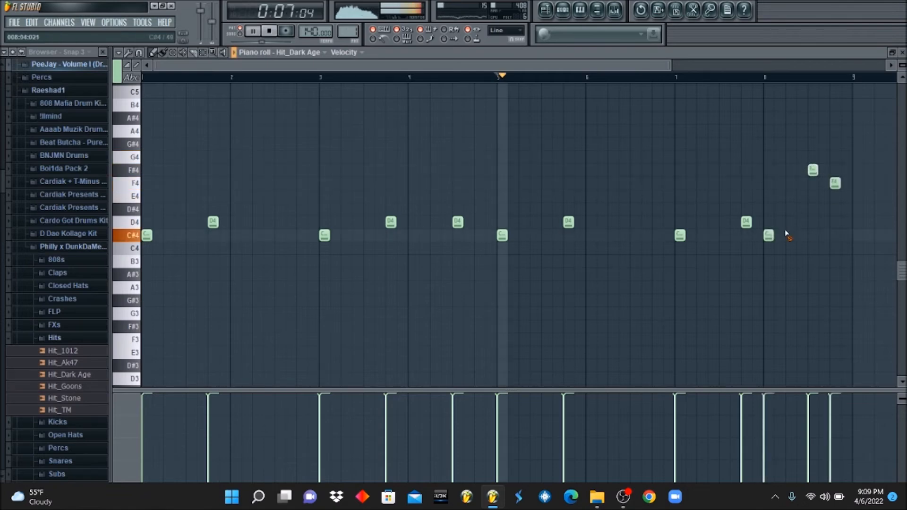
{"action": "right_click", "coordinate": [768, 234]}
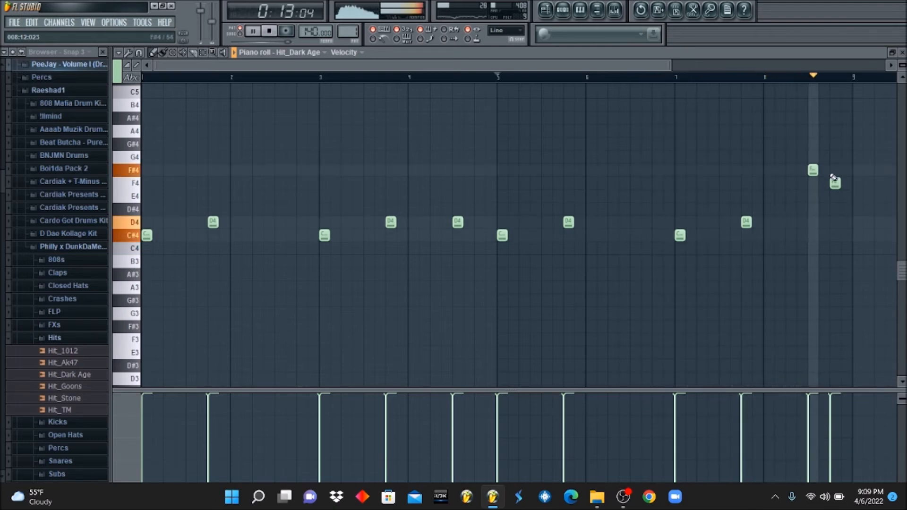
{"action": "left_click_drag", "start_coordinate": [814, 171], "coordinate": [816, 184]}
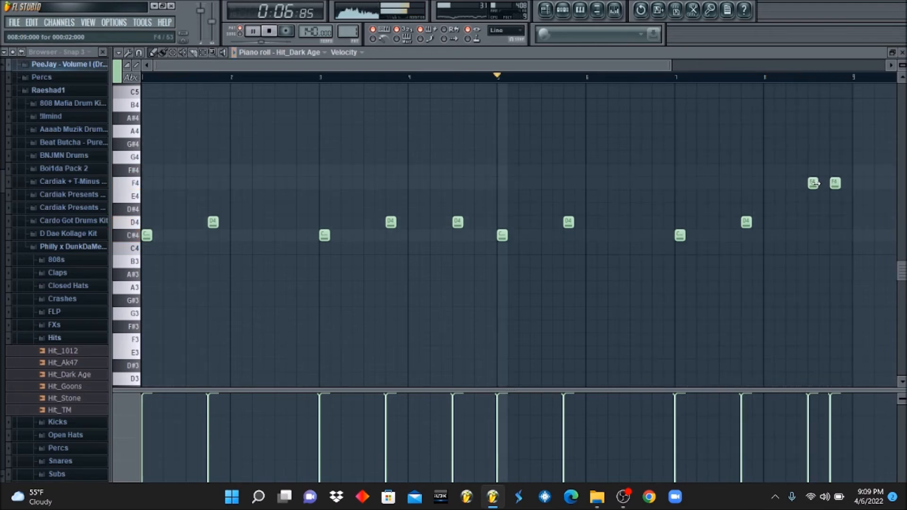
{"action": "left_click", "coordinate": [799, 75]}
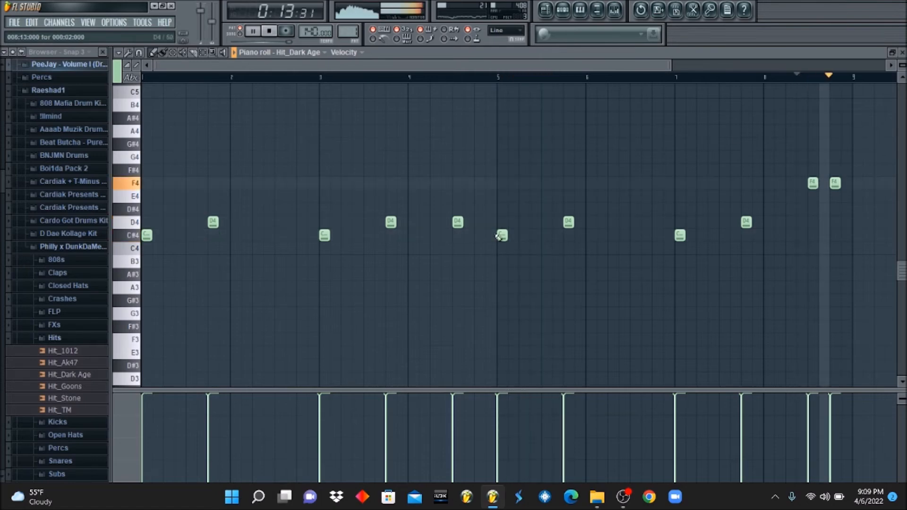
Play the pattern and change the two bar 1 hits to F#4 at the start and C#4 at step 13
{"action": "key", "text": "space"}
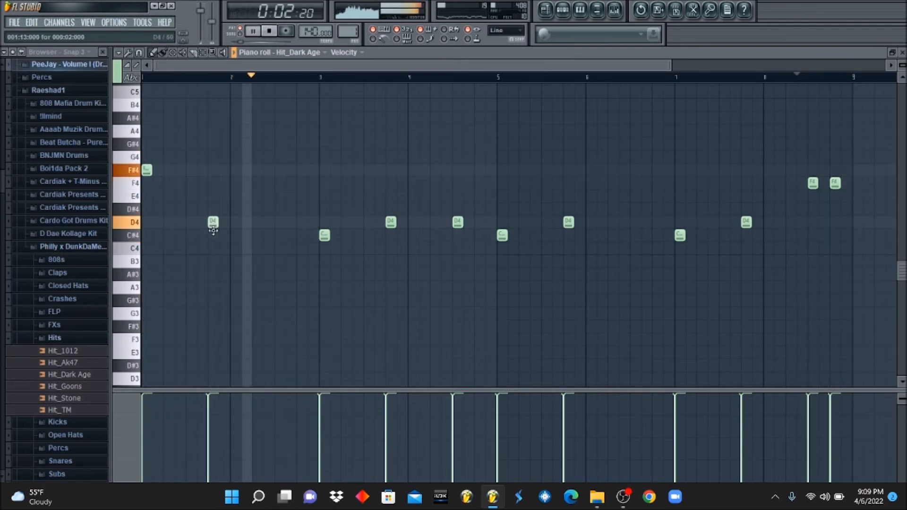
{"action": "left_click_drag", "start_coordinate": [213, 222], "coordinate": [213, 235]}
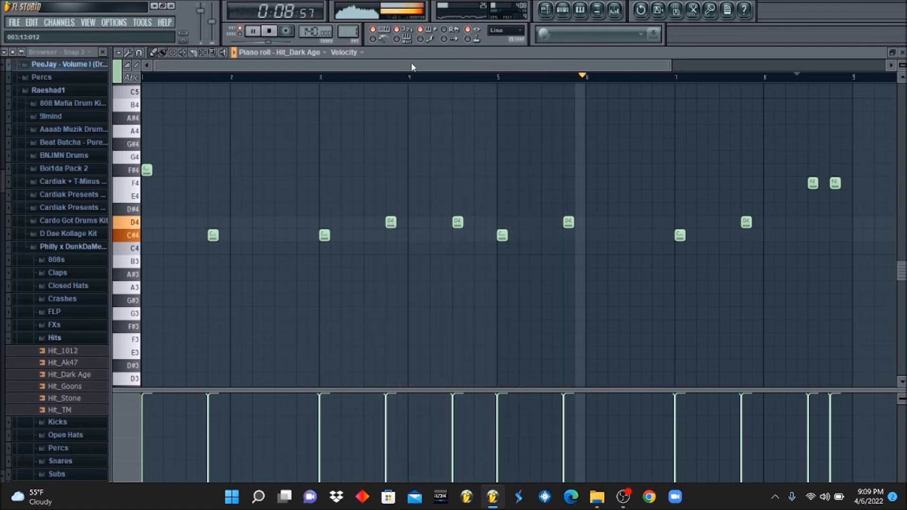
Show the step sequencer and mute the reFX Nexus channel while the pattern plays
{"action": "left_click", "coordinate": [562, 9]}
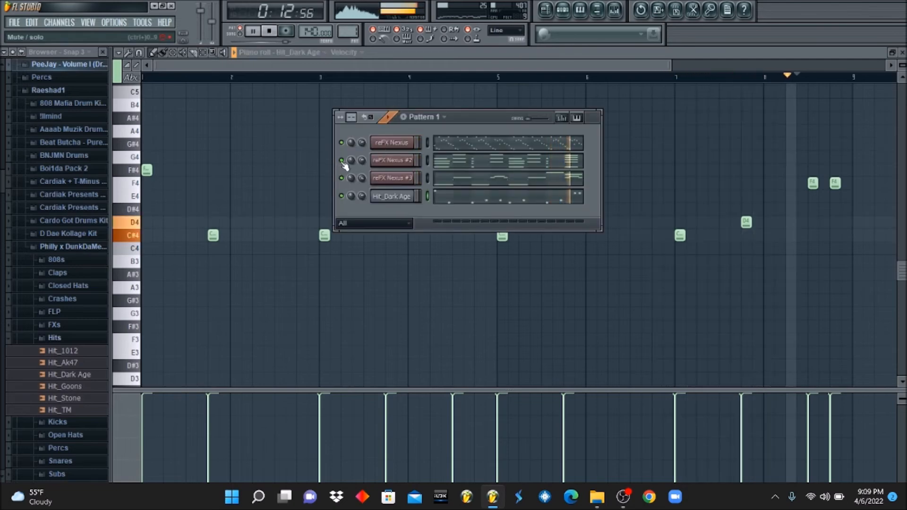
{"action": "left_click", "coordinate": [341, 142]}
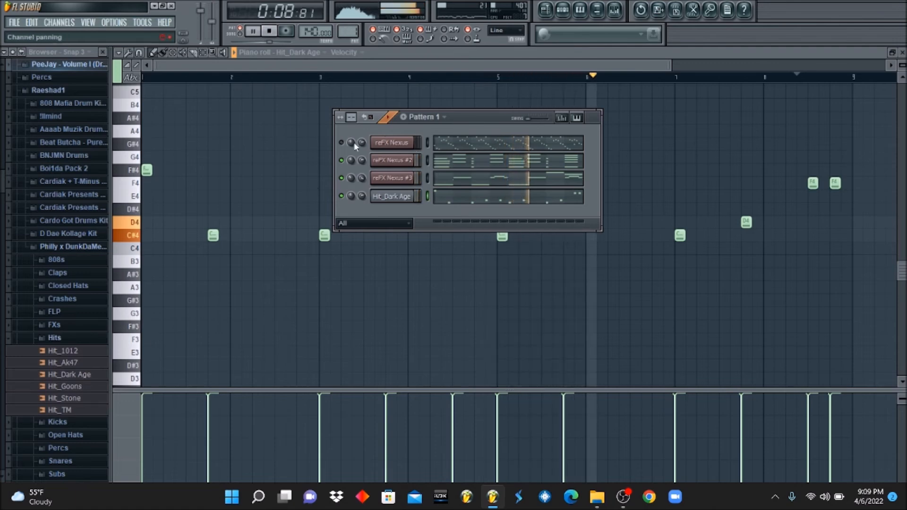
Unmute the reFX Nexus channel and lower the Hit_Dark Age channel's volume while the pattern plays
{"action": "left_click", "coordinate": [342, 142]}
{"action": "left_click_drag", "start_coordinate": [351, 143], "coordinate": [351, 158]}
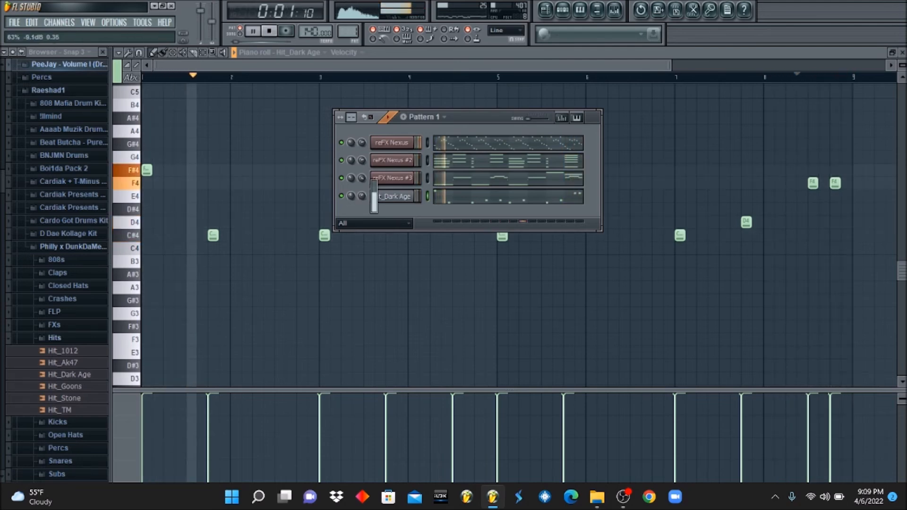
{"action": "left_click_drag", "start_coordinate": [362, 196], "coordinate": [364, 199]}
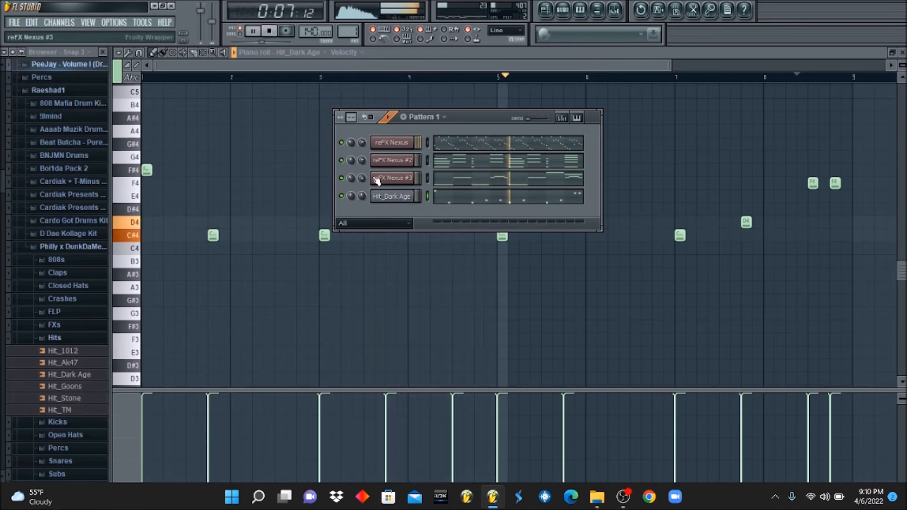
Clone the reFX Nexus #3 whistle channel, assign the copy to a free mixer track and show the mixer
{"action": "left_click", "coordinate": [391, 177]}
{"action": "left_click", "coordinate": [489, 124]}
{"action": "key", "text": "space"}
{"action": "key", "text": "alt+c"}
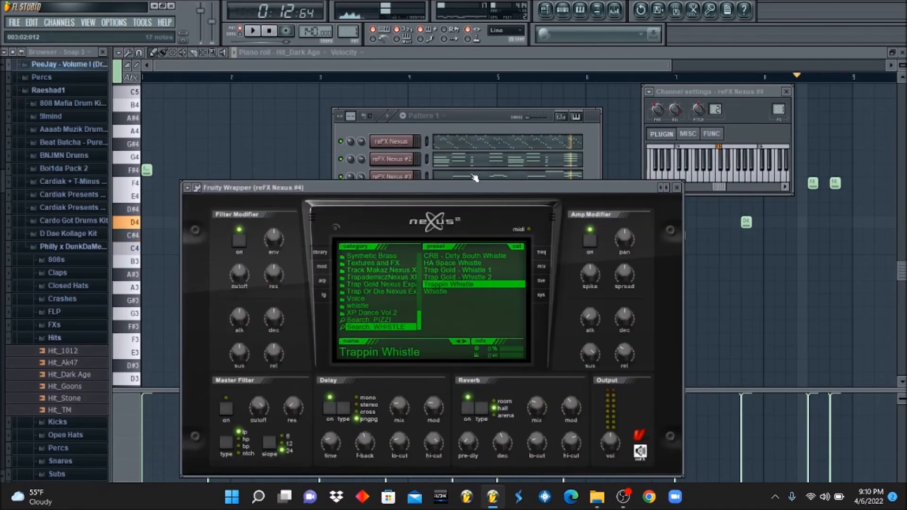
{"action": "left_click", "coordinate": [649, 91]}
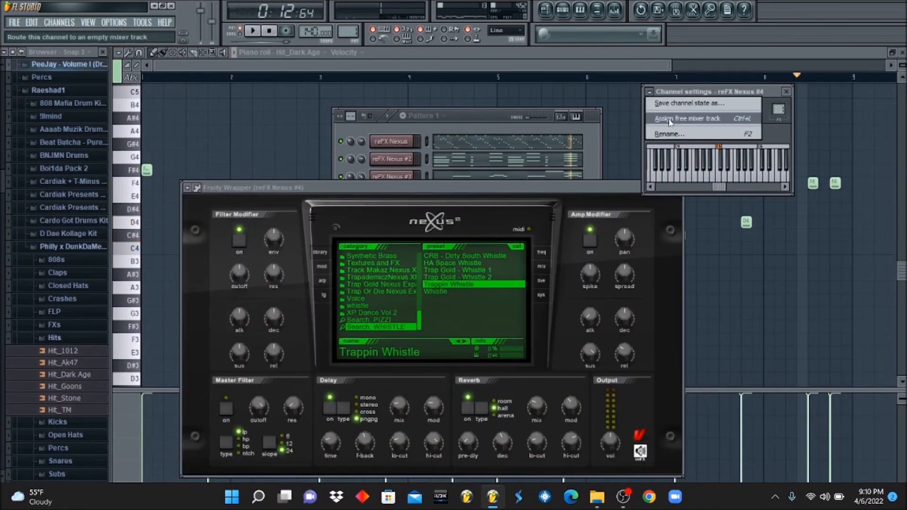
{"action": "left_click", "coordinate": [670, 124]}
{"action": "left_click", "coordinate": [573, 12]}
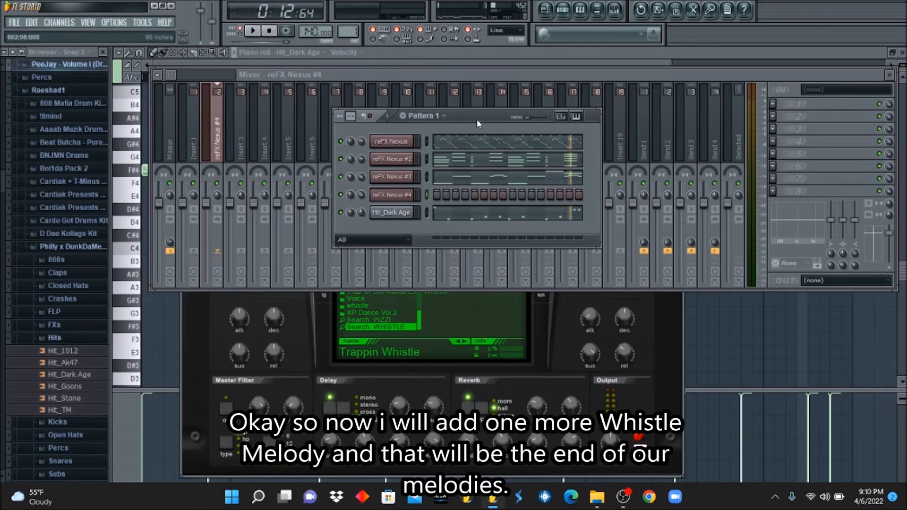
Rehearse and record a second whistle melody live into reFX Nexus #4 over the eight-bar pattern, and play it back
{"action": "key", "text": "space"}
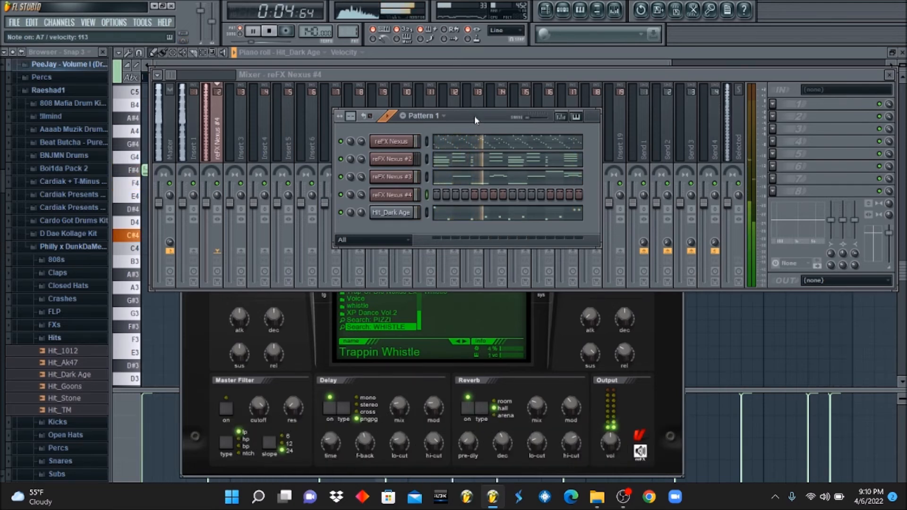
{"action": "left_click", "coordinate": [273, 32]}
{"action": "left_click", "coordinate": [286, 32]}
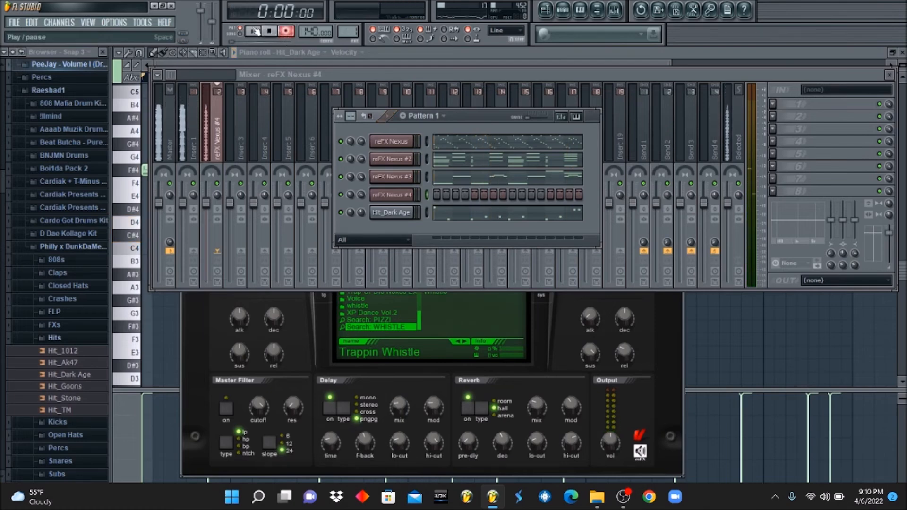
{"action": "left_click", "coordinate": [254, 31]}
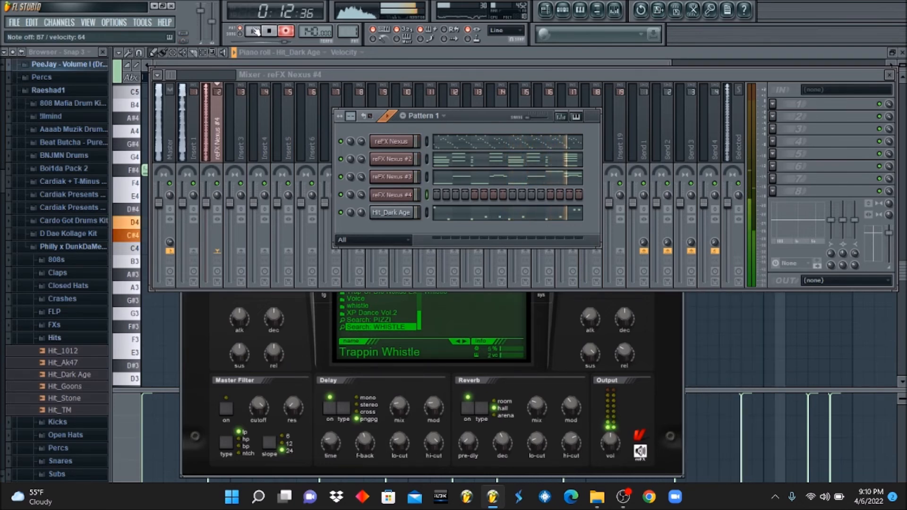
{"action": "left_click", "coordinate": [287, 30]}
{"action": "key", "text": "space"}
{"action": "key", "text": "space"}
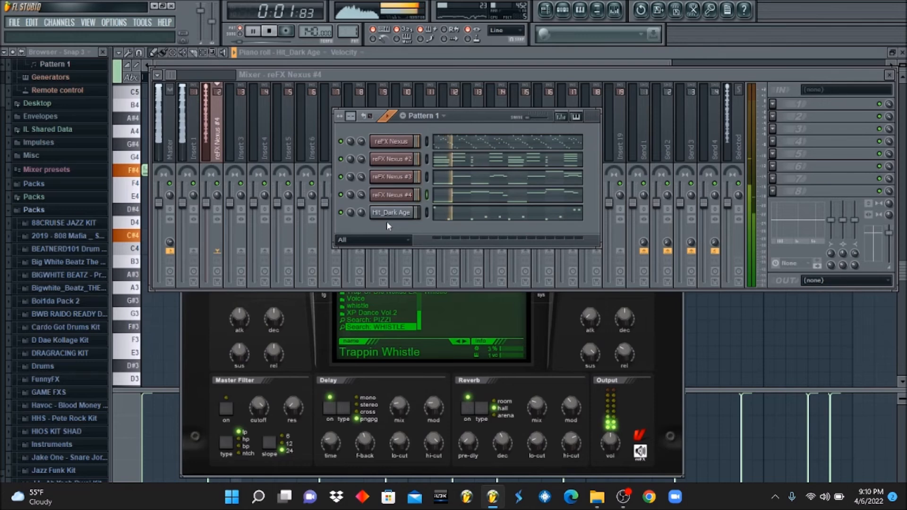
Open the piano roll of reFX Nexus #4 and choose a snap setting for the recorded whistle notes
{"action": "left_click", "coordinate": [446, 197]}
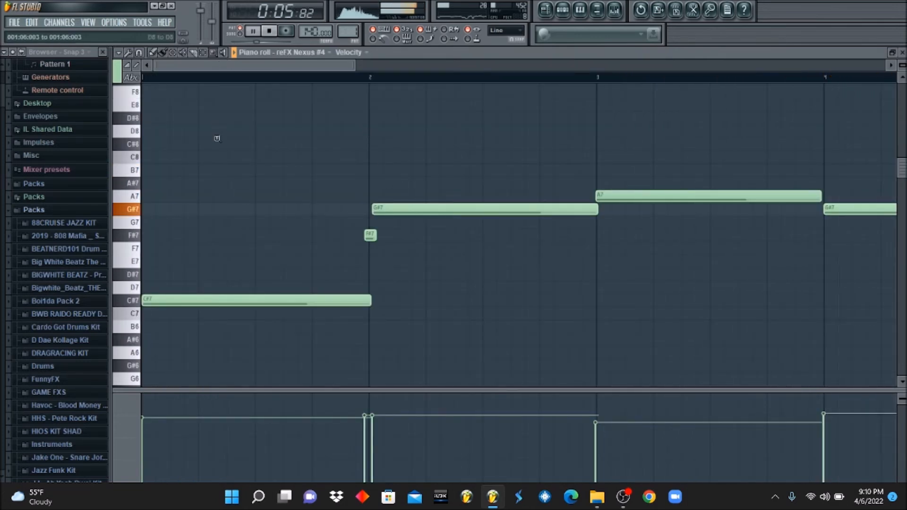
{"action": "scroll", "coordinate": [216, 137], "scroll_direction": "down", "scroll_amount": 3}
{"action": "left_click", "coordinate": [139, 52]}
{"action": "left_click", "coordinate": [157, 107]}
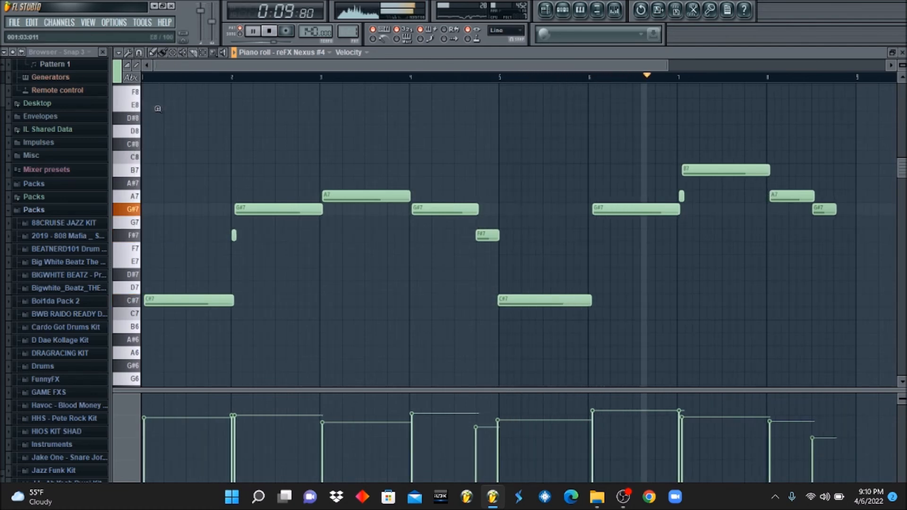
Show the playlist containing the Pattern 1 clip and switch playback from pattern to song mode
{"action": "left_click", "coordinate": [562, 9]}
{"action": "left_click", "coordinate": [546, 8]}
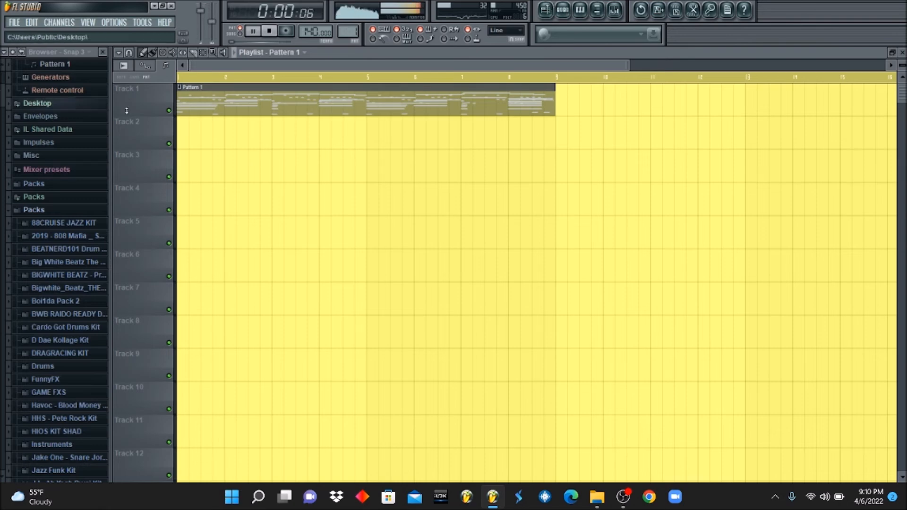
{"action": "left_click", "coordinate": [189, 127]}
{"action": "right_click", "coordinate": [260, 136]}
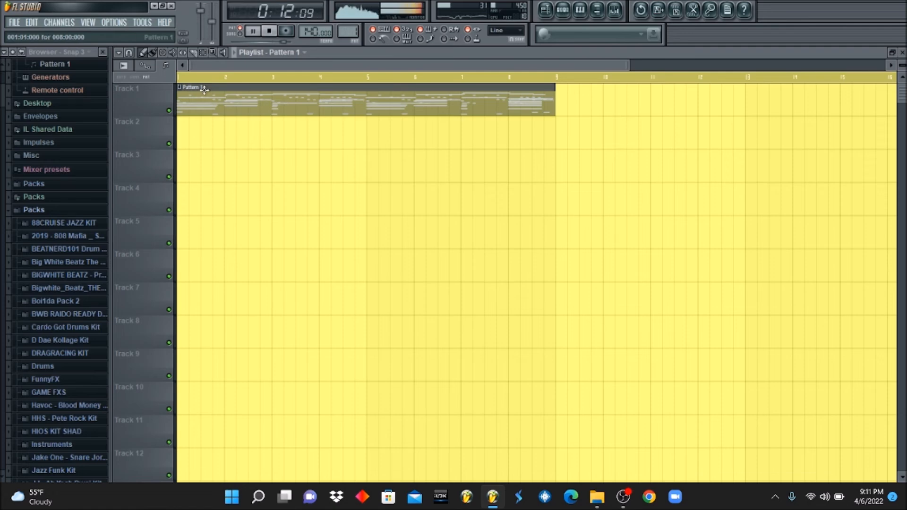
{"action": "left_click", "coordinate": [245, 39]}
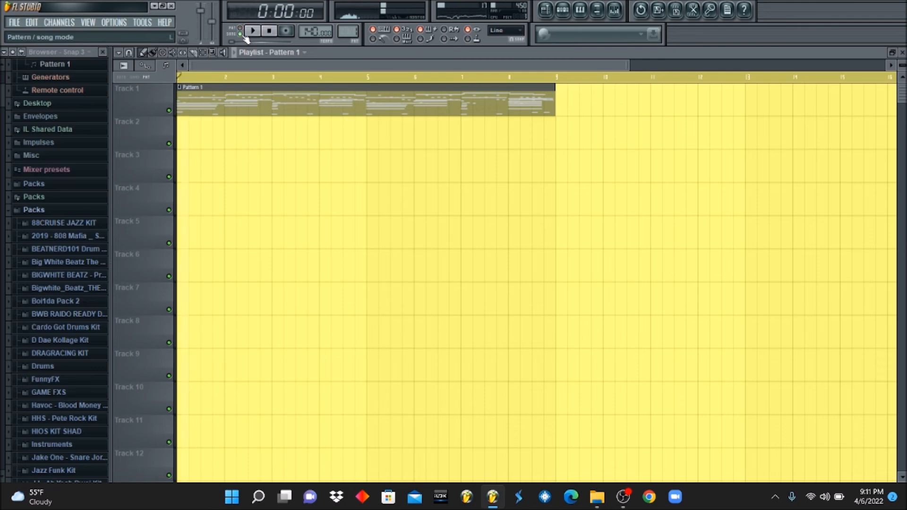
Split Pattern 1 by channel into separate patterns in the playlist
{"action": "left_click", "coordinate": [562, 9]}
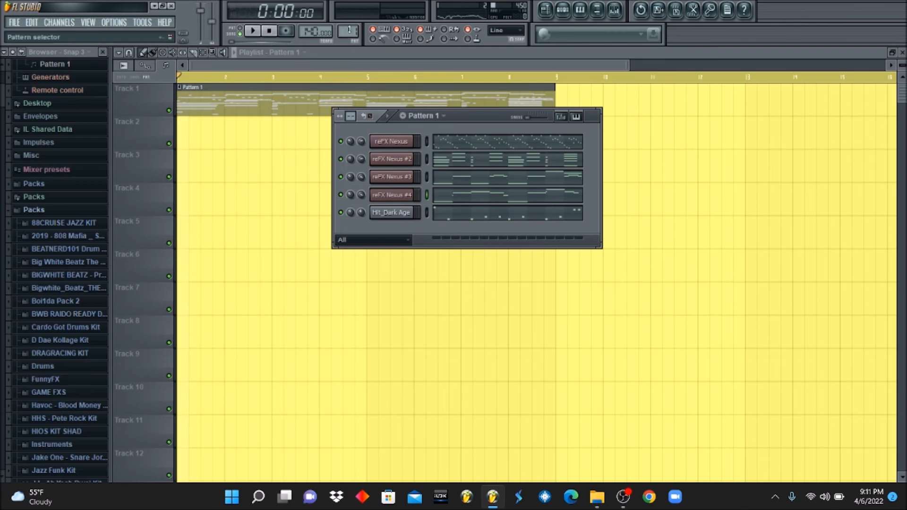
{"action": "left_click", "coordinate": [348, 31]}
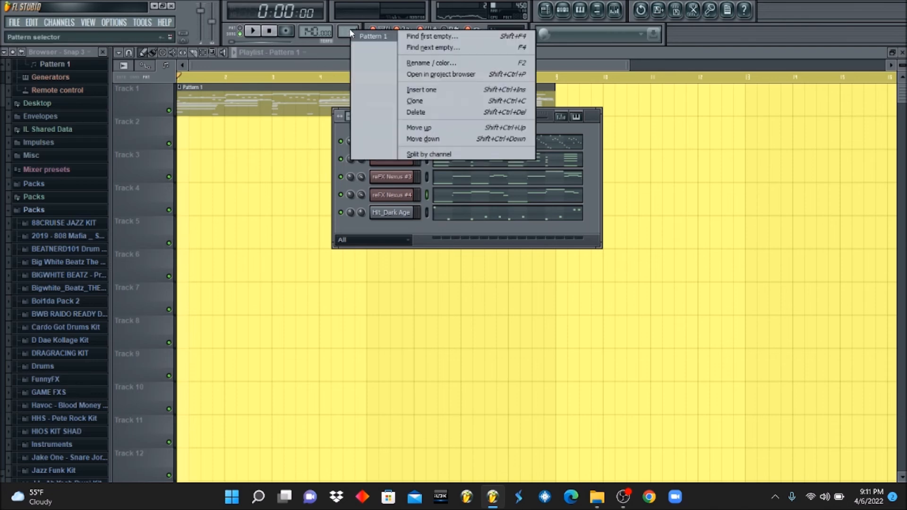
{"action": "left_click", "coordinate": [415, 153]}
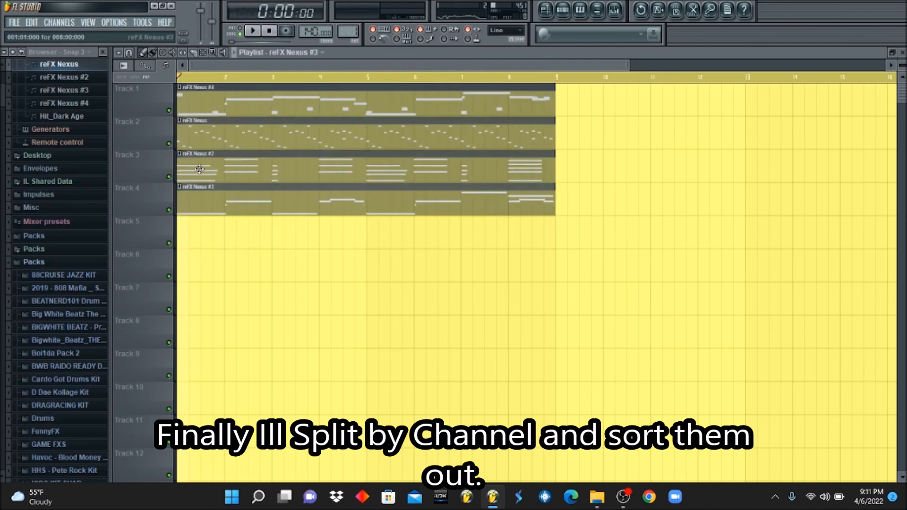
Move the stacked Track 1 clips to lower tracks and place the reFX Nexus, #2 and #3 clips on Tracks 1, 2 and 3
{"action": "left_click_drag", "start_coordinate": [198, 87], "coordinate": [198, 253]}
{"action": "left_click_drag", "start_coordinate": [215, 90], "coordinate": [207, 231]}
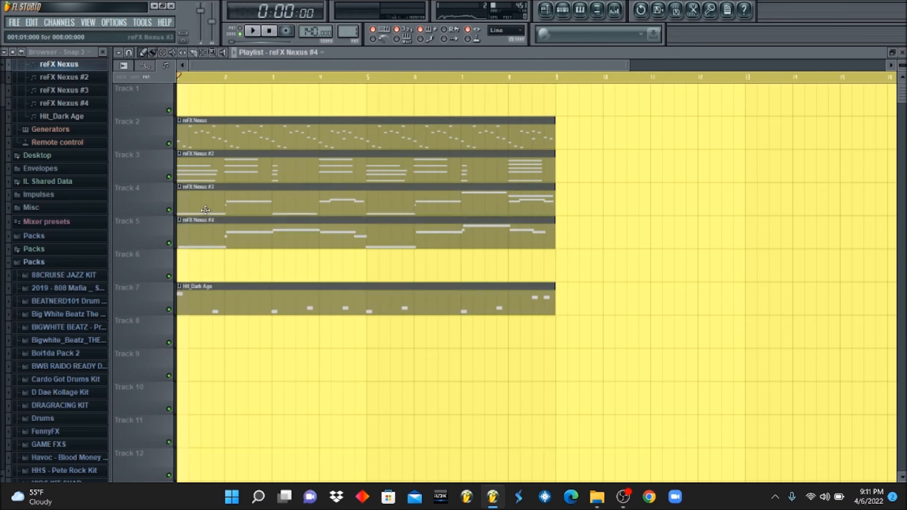
{"action": "left_click_drag", "start_coordinate": [221, 141], "coordinate": [212, 107]}
{"action": "left_click_drag", "start_coordinate": [214, 160], "coordinate": [202, 128]}
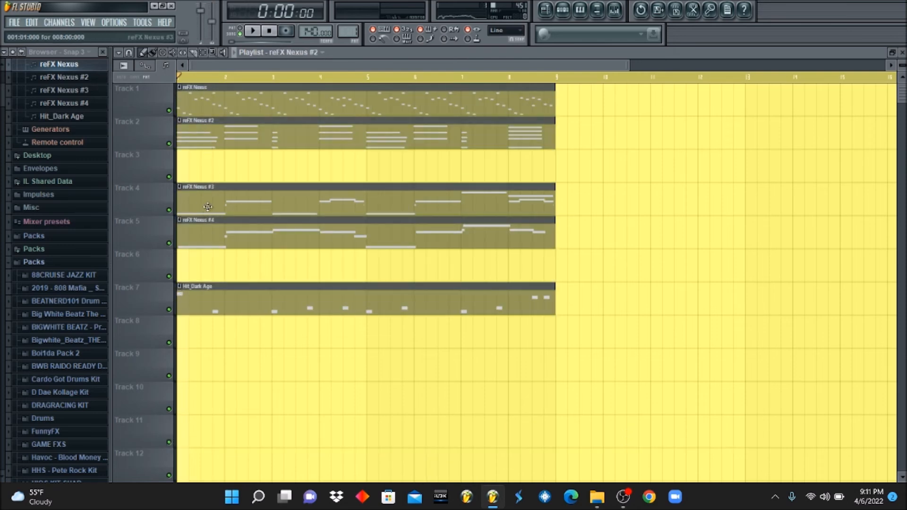
{"action": "left_click_drag", "start_coordinate": [208, 207], "coordinate": [202, 164]}
{"action": "left_click", "coordinate": [206, 256]}
{"action": "right_click", "coordinate": [249, 266]}
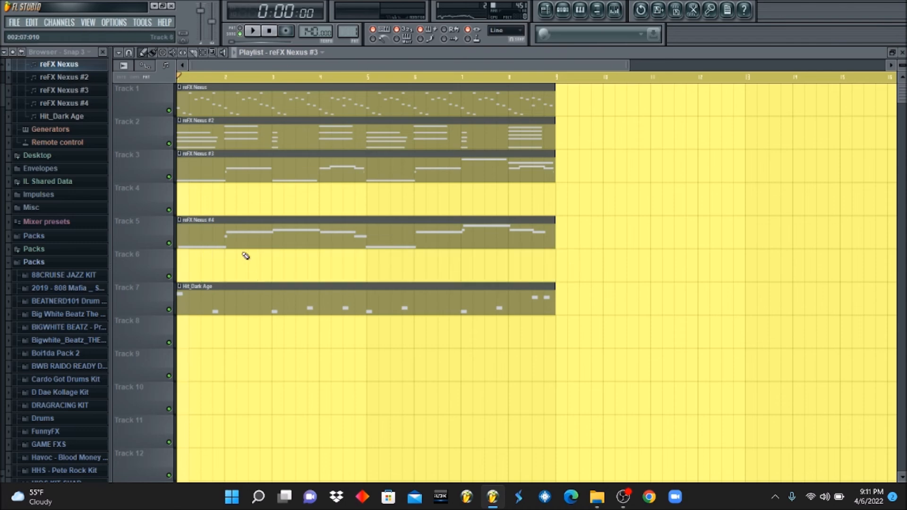
Move the reFX Nexus #4 clip to Track 4 and the Hit_Dark Age clip to Track 5, removing the stray duplicate clip
{"action": "left_click_drag", "start_coordinate": [219, 226], "coordinate": [218, 190]}
{"action": "left_click", "coordinate": [207, 240]}
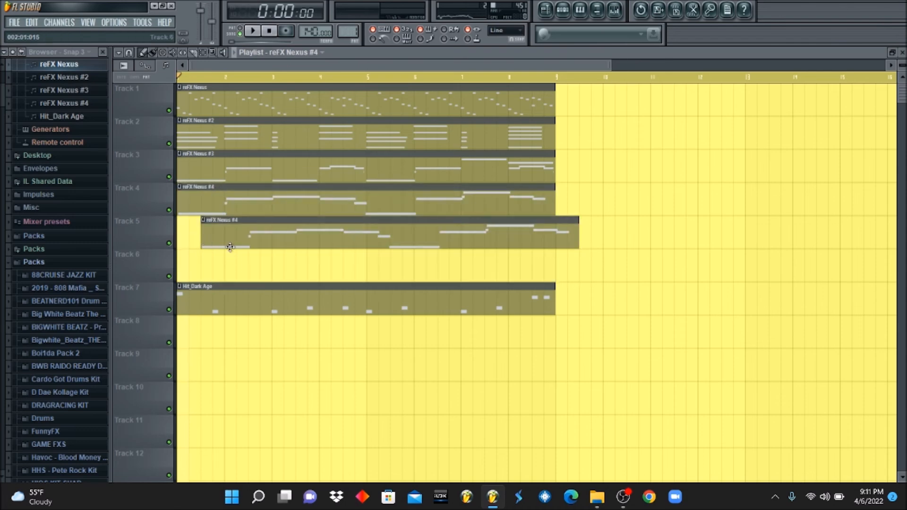
{"action": "right_click", "coordinate": [229, 245]}
{"action": "left_click_drag", "start_coordinate": [199, 302], "coordinate": [187, 233]}
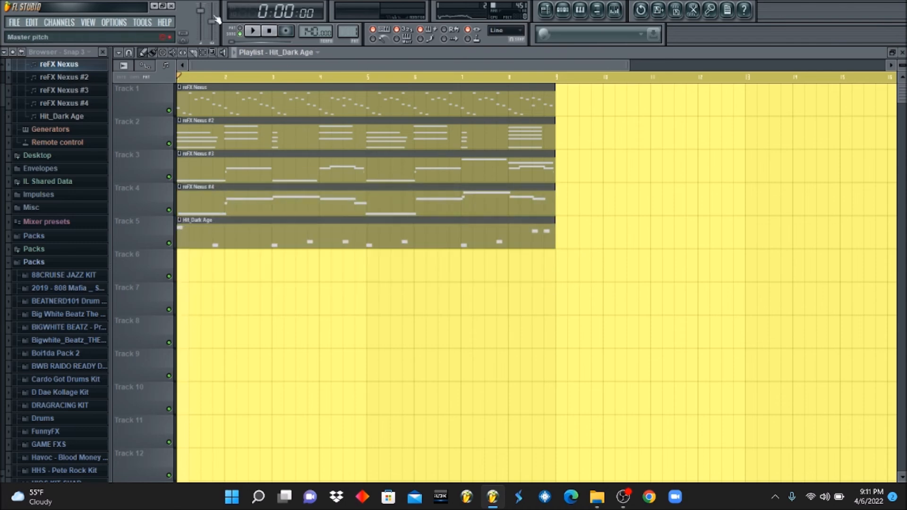
Play the sorted eight-bar arrangement from the start in song mode to check all melody layers together
{"action": "left_click", "coordinate": [252, 31]}
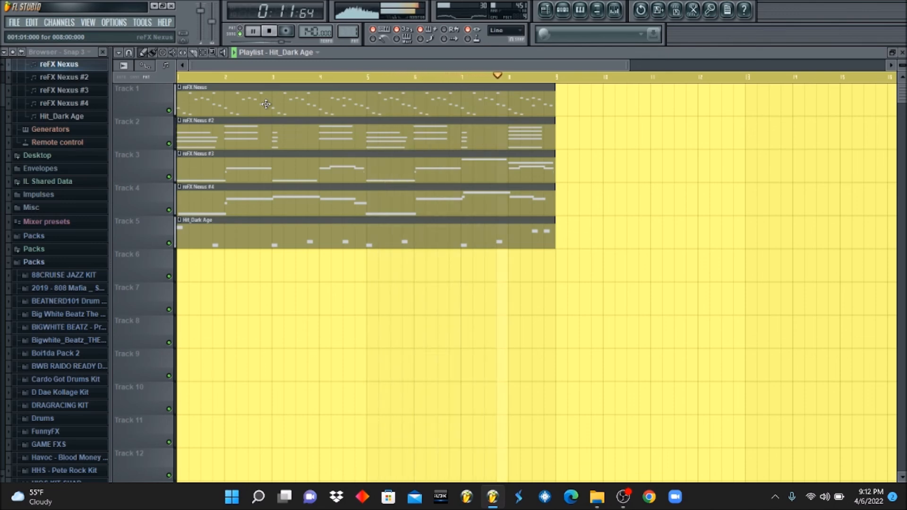
{"action": "key", "text": "space"}
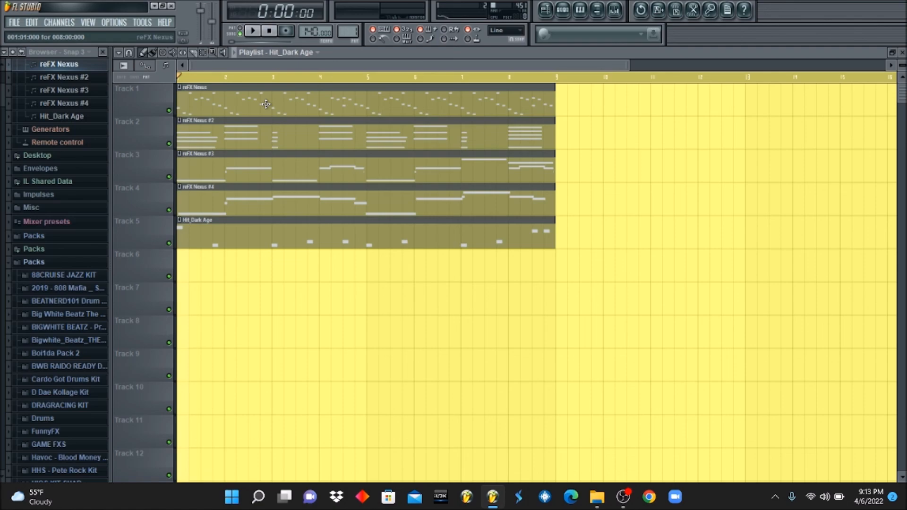
{"action": "key", "text": "space"}
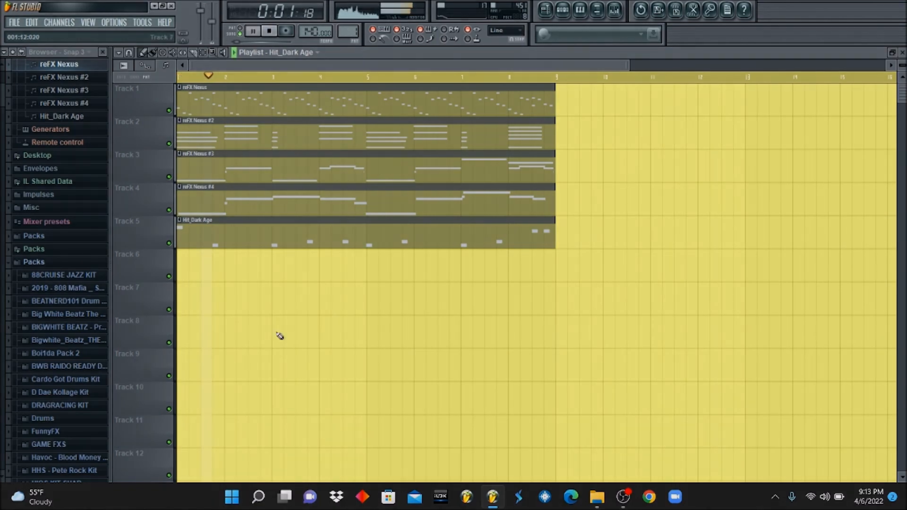